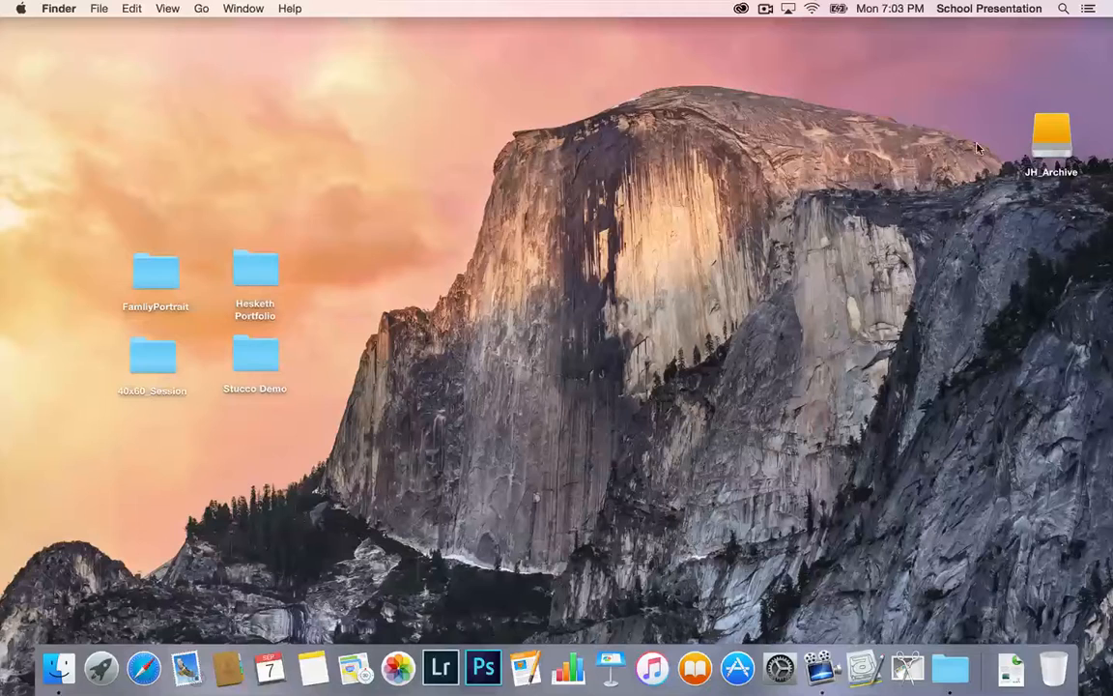
In the JH_Archive drive's Photos folder, remove both spaces from the 140802 folder's name and capitalize its "And".
double_click(1048, 140)
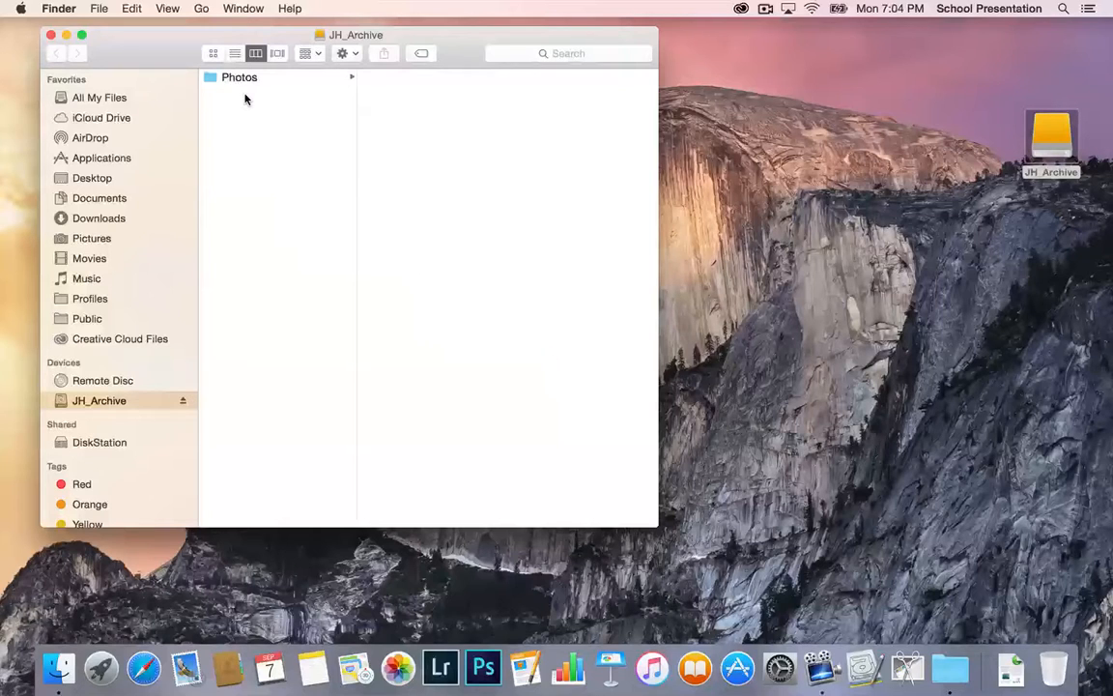
left_click(273, 83)
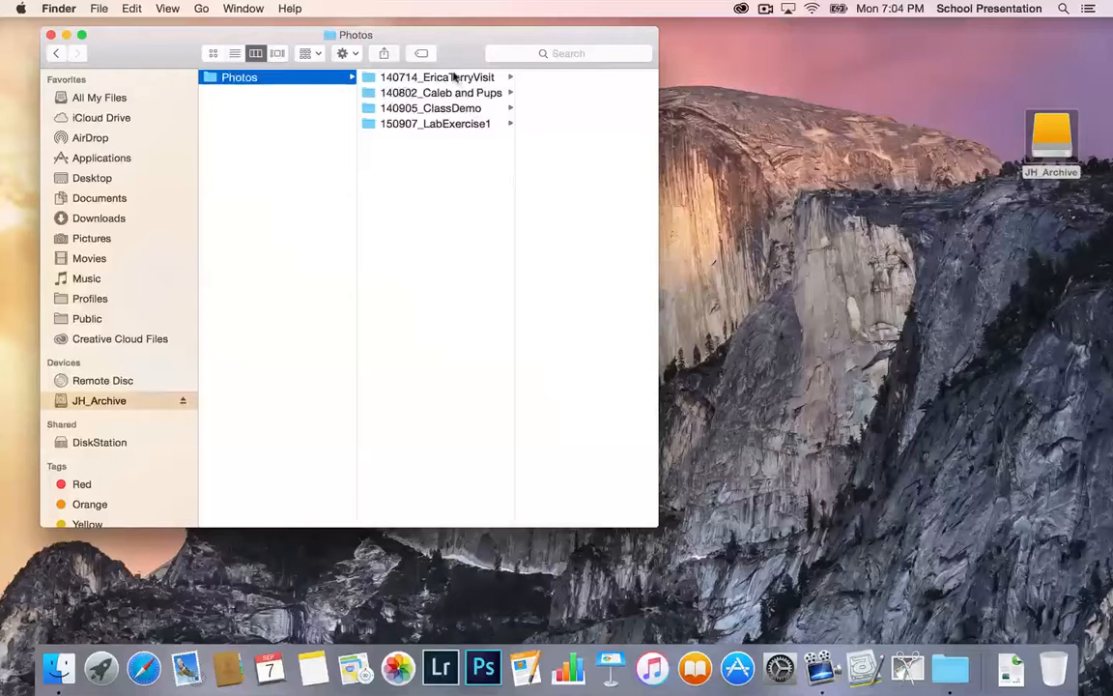
left_click(444, 95)
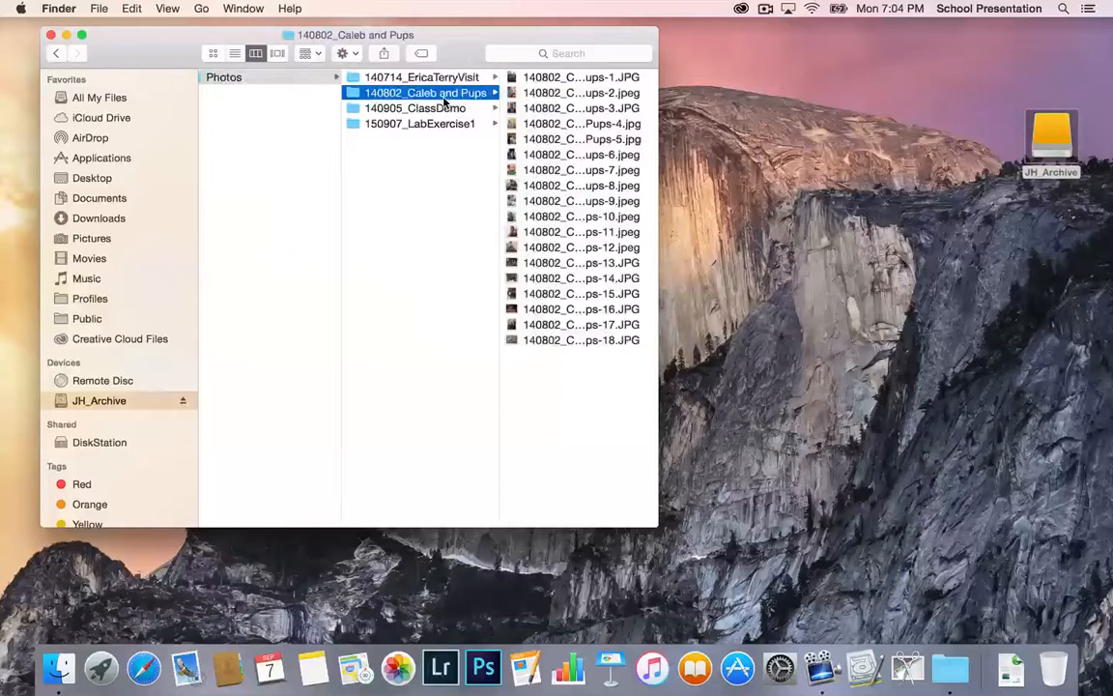
left_click(444, 96)
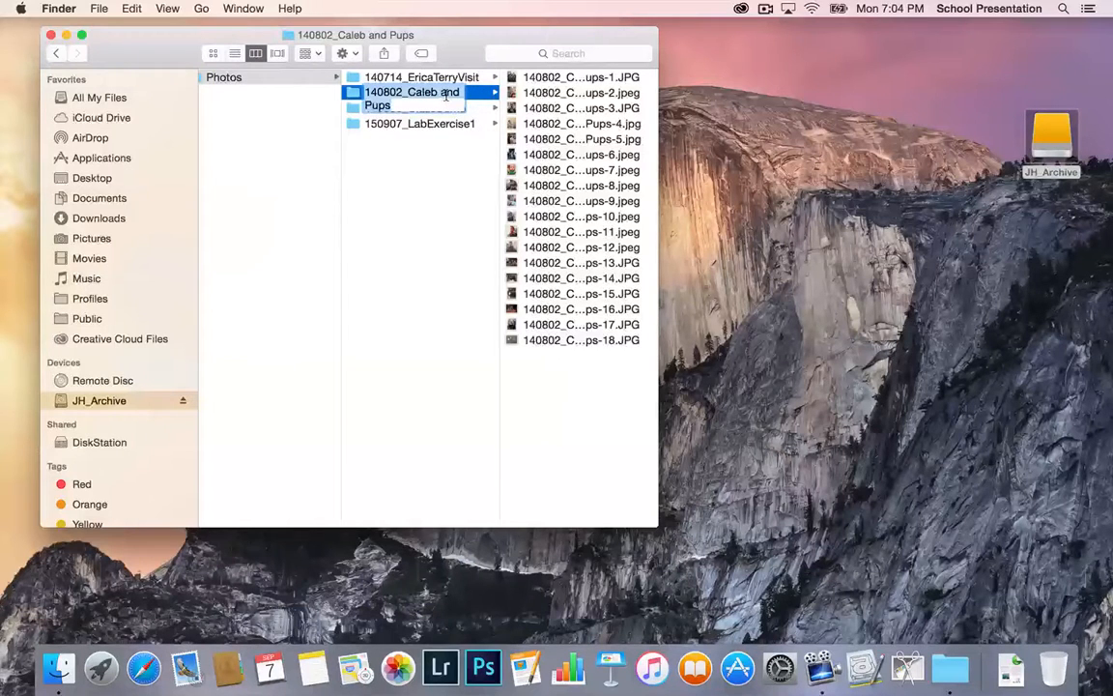
left_click(446, 92)
key("BackSpace")
key("BackSpace")
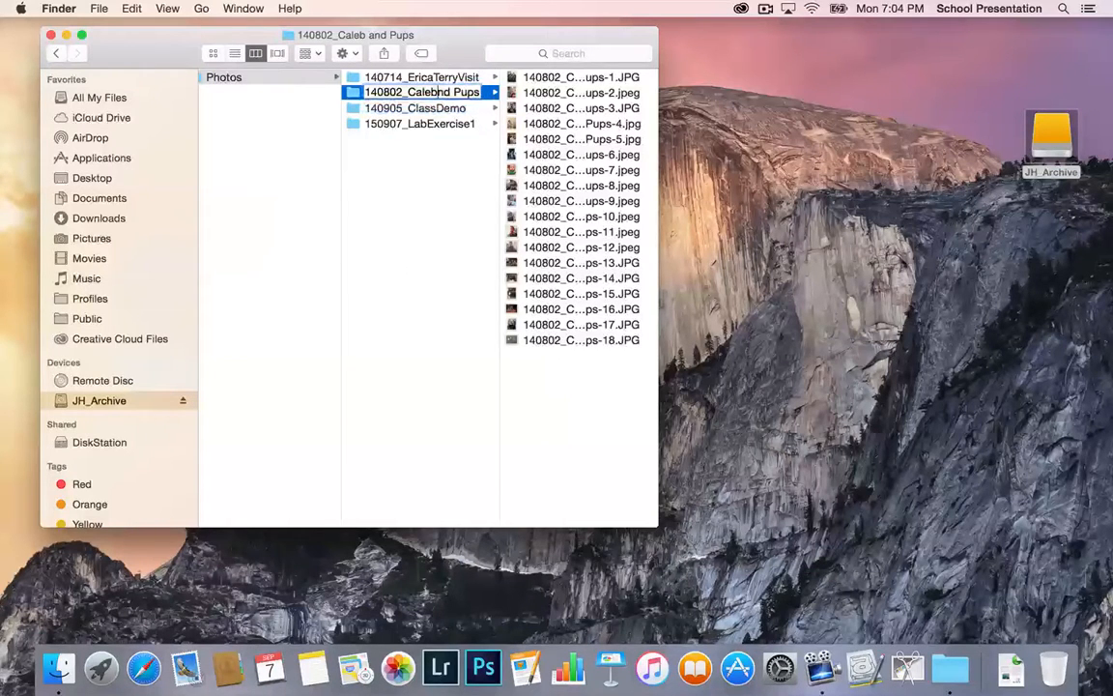
type("A")
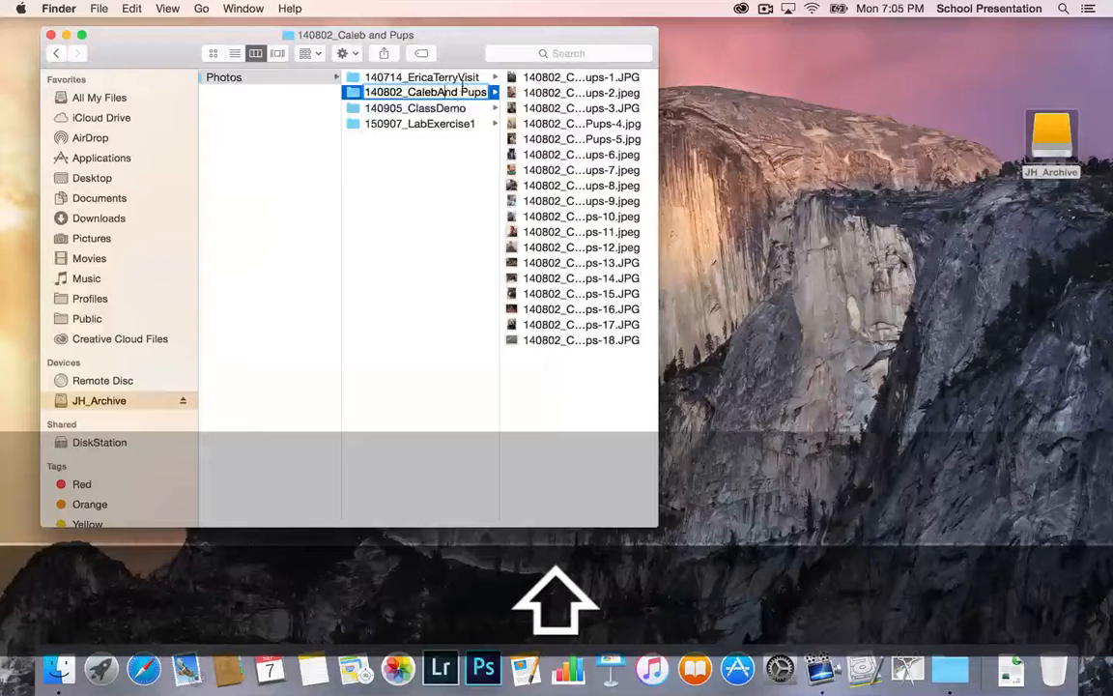
left_click(462, 92)
key("BackSpace")
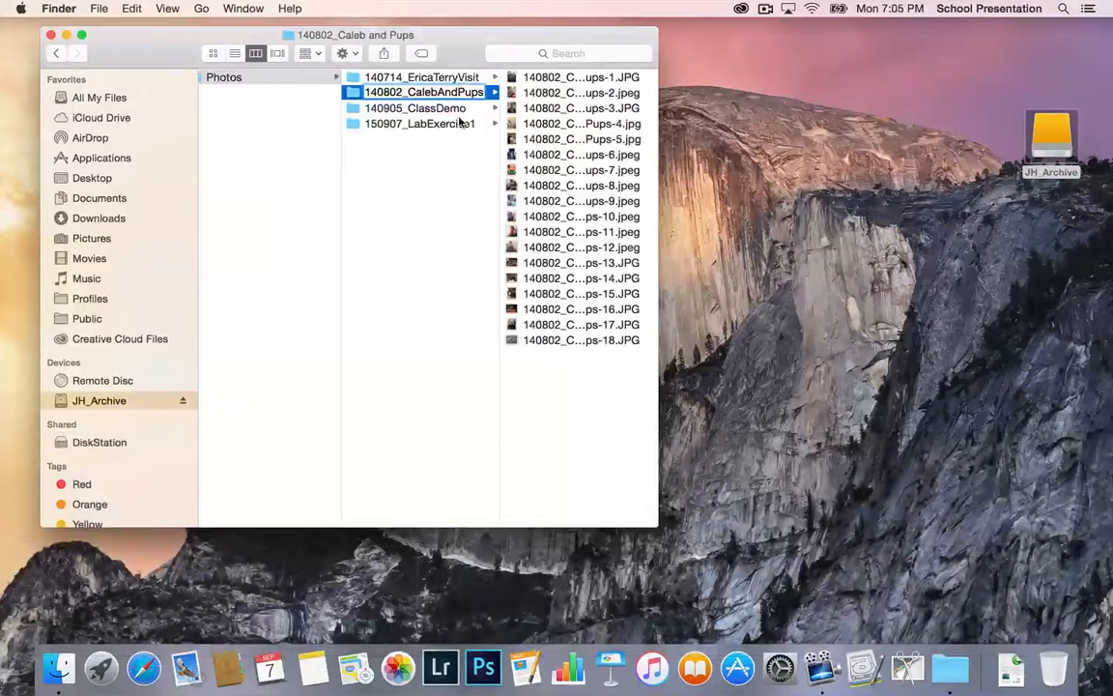
left_click(456, 170)
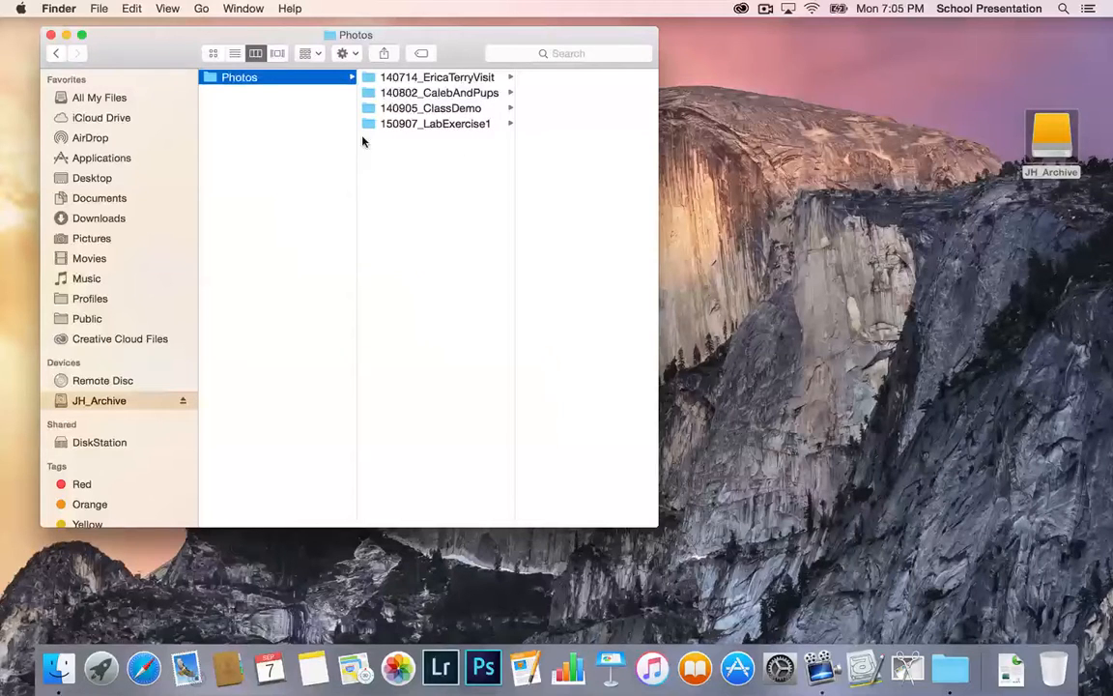
Look through the files in each of the four dated folders inside Photos and return to the Photos folder.
left_click(427, 124)
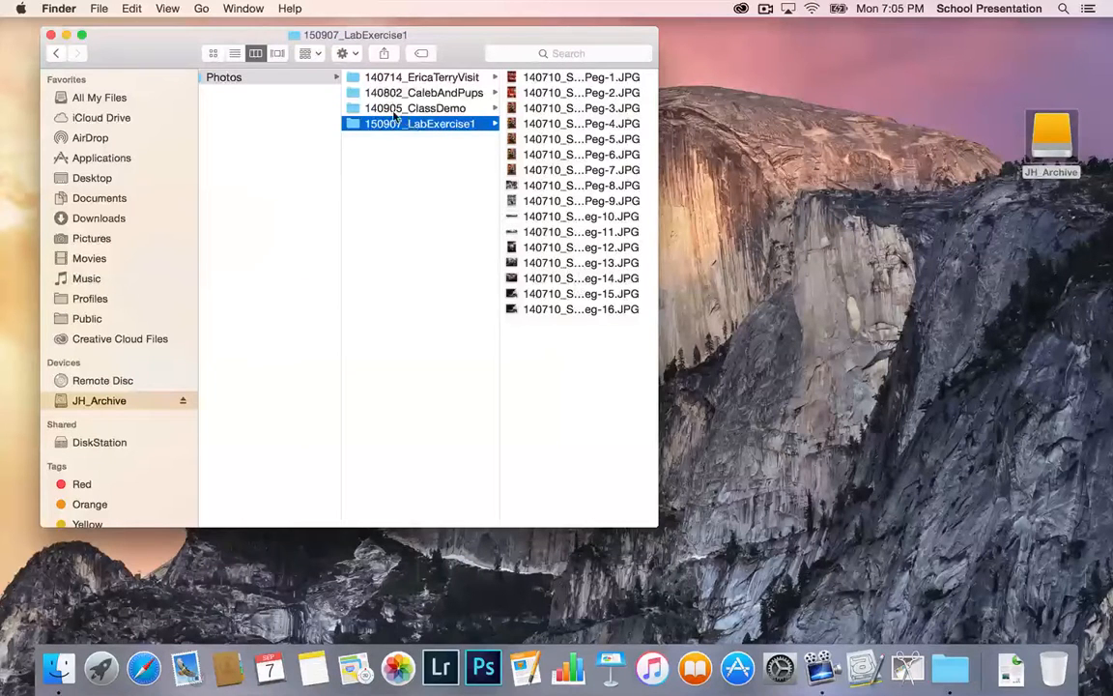
left_click(354, 106)
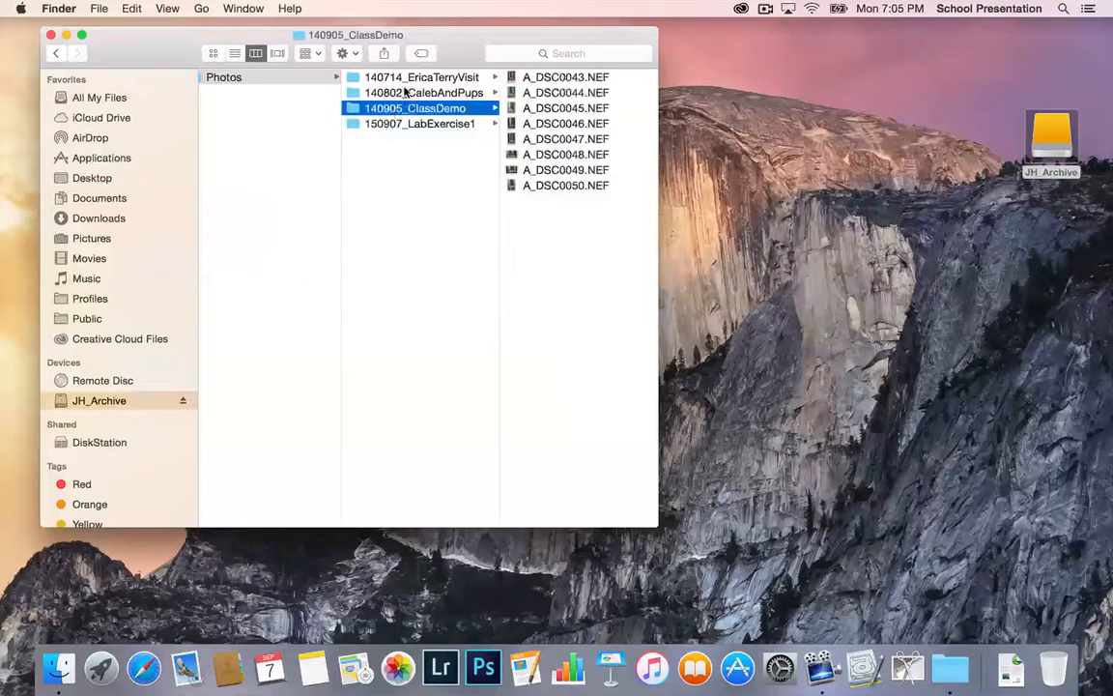
left_click(405, 93)
left_click(406, 77)
left_click(406, 174)
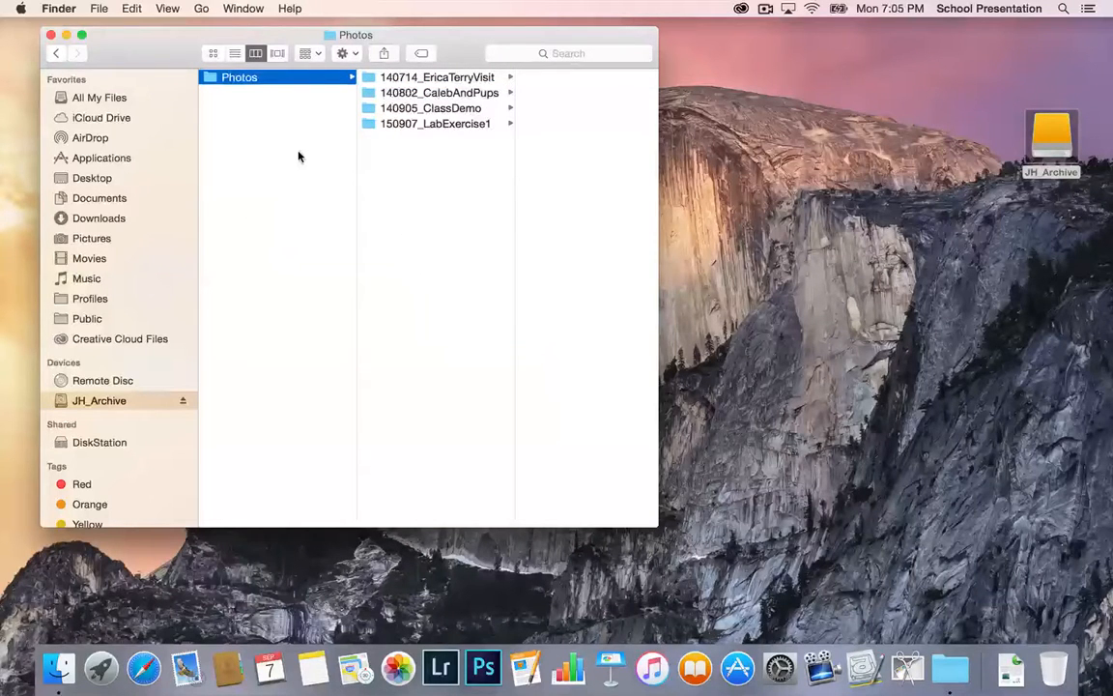
View the Photos folder as a list, go back to the previous location and minimize the window.
left_click(236, 54)
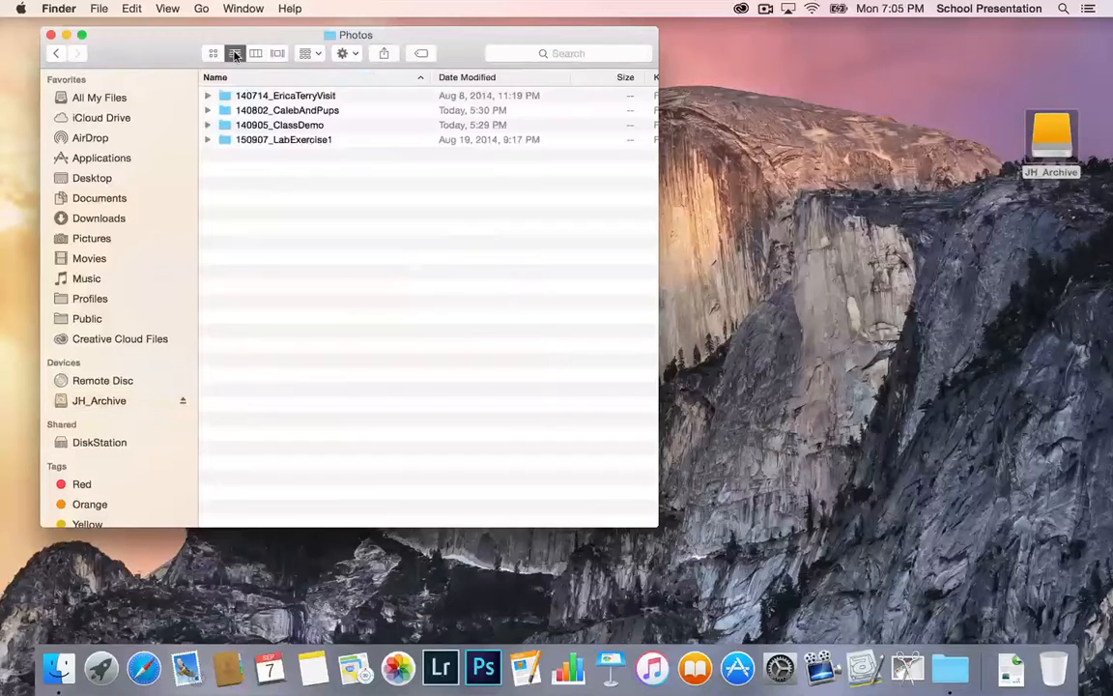
left_click(55, 54)
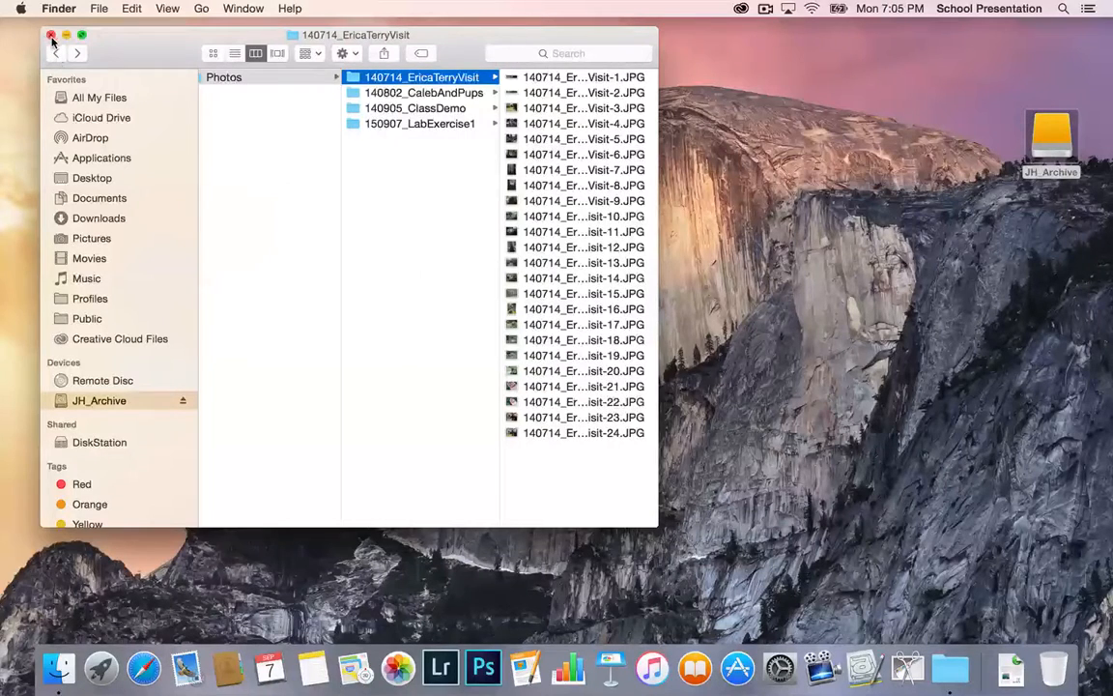
left_click(65, 35)
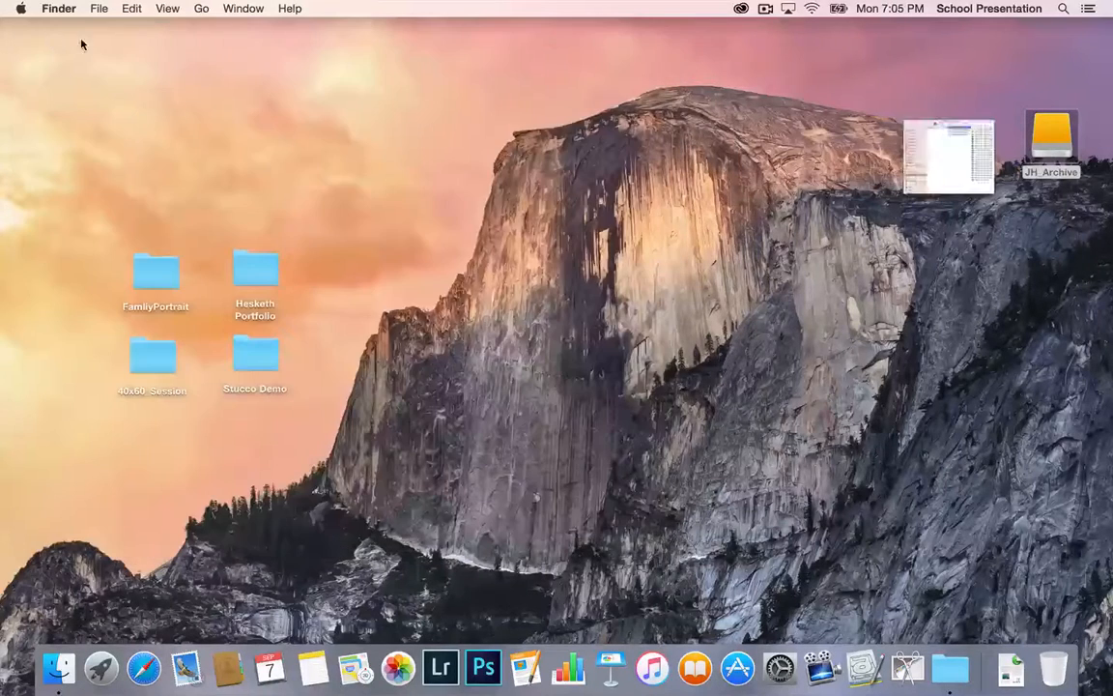
Reopen the JH_Archive drive and repeatedly collapse and expand the Photos folder in the list.
double_click(1048, 135)
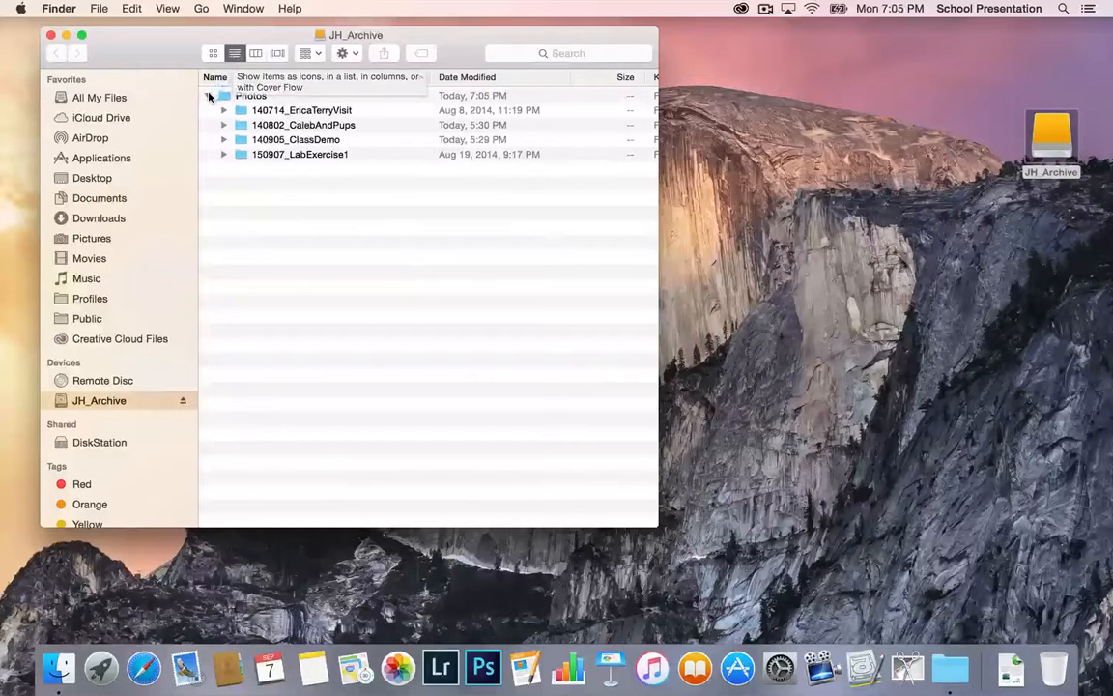
left_click(207, 95)
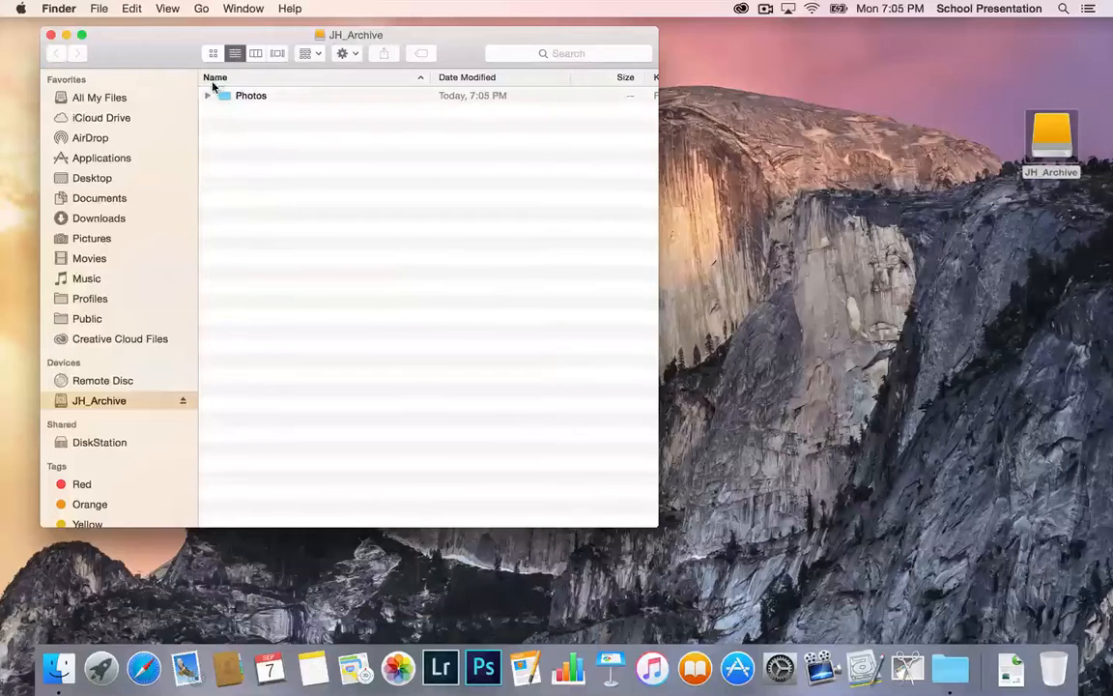
left_click(206, 96)
left_click(206, 96)
left_click(206, 96)
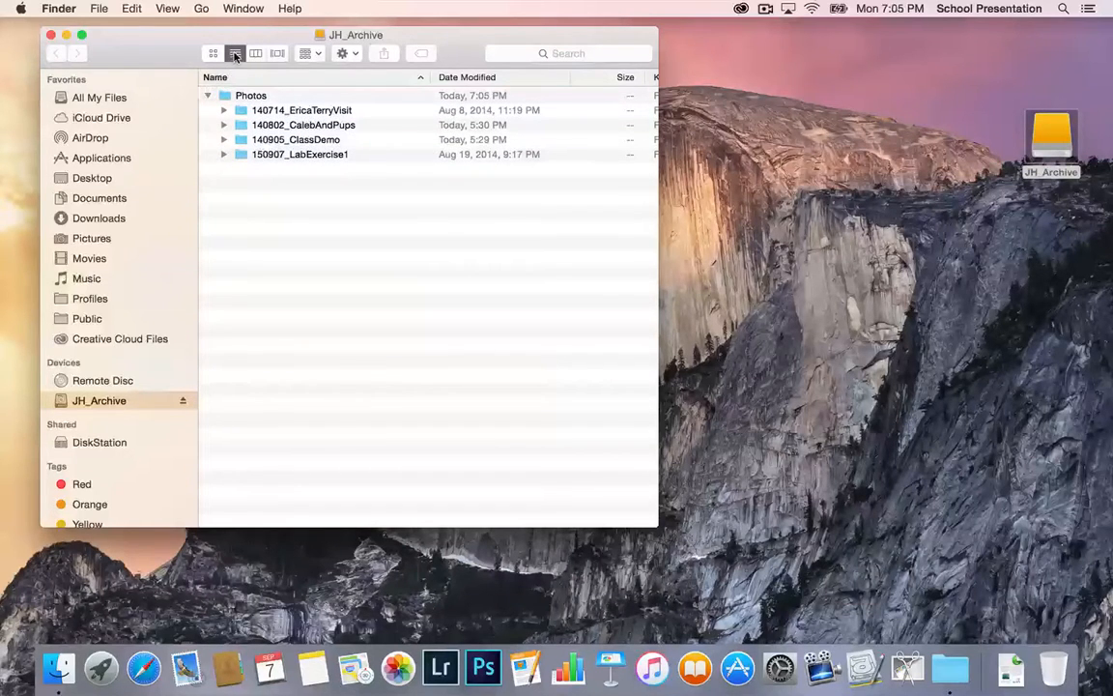
View the JH_Archive drive as icons, look inside the Photos folder and return to the drive's root.
left_click(217, 54)
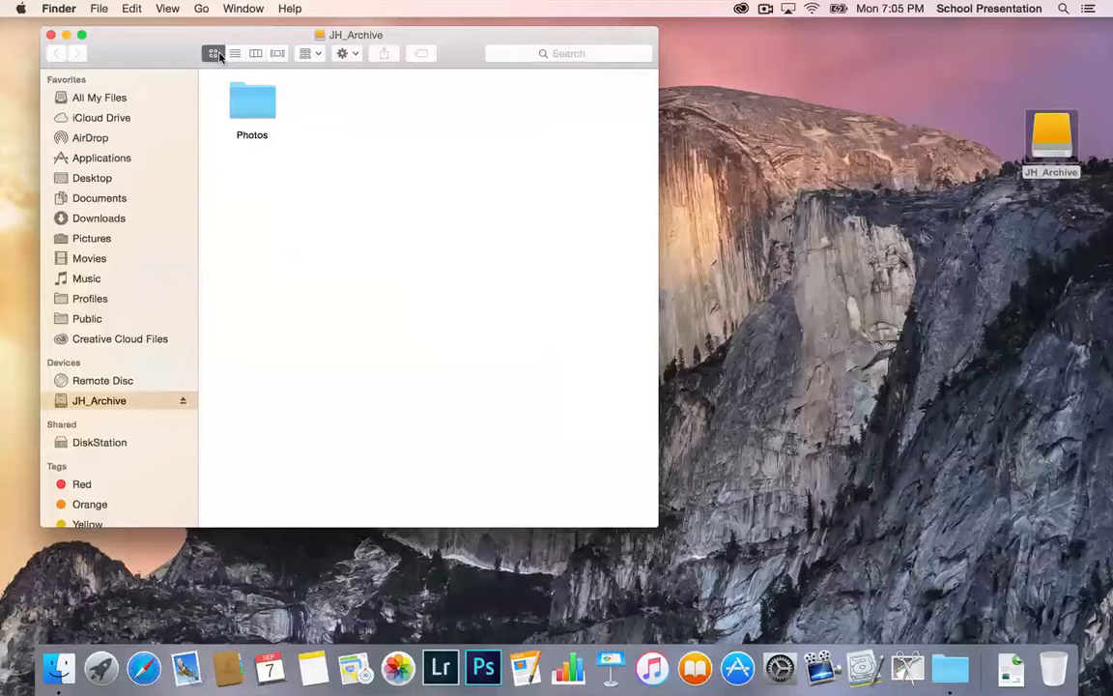
double_click(246, 100)
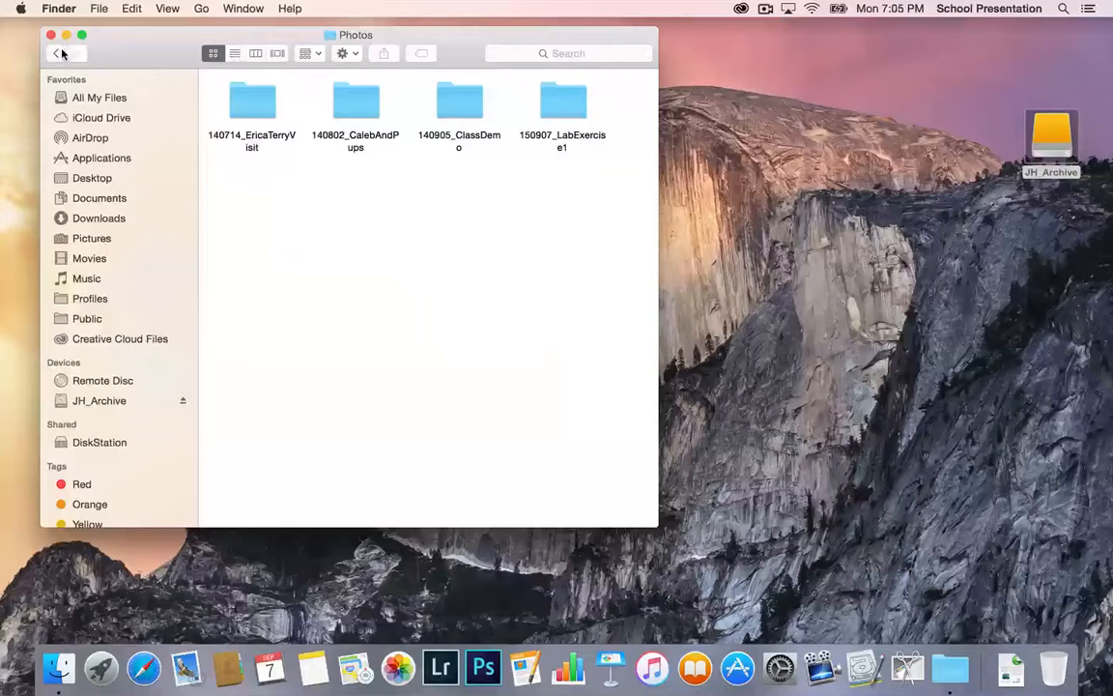
left_click(56, 54)
View the drive as a list, expanding and collapsing Photos and its 150907_LabExercise1 subfolder to inspect the hierarchy.
left_click(235, 53)
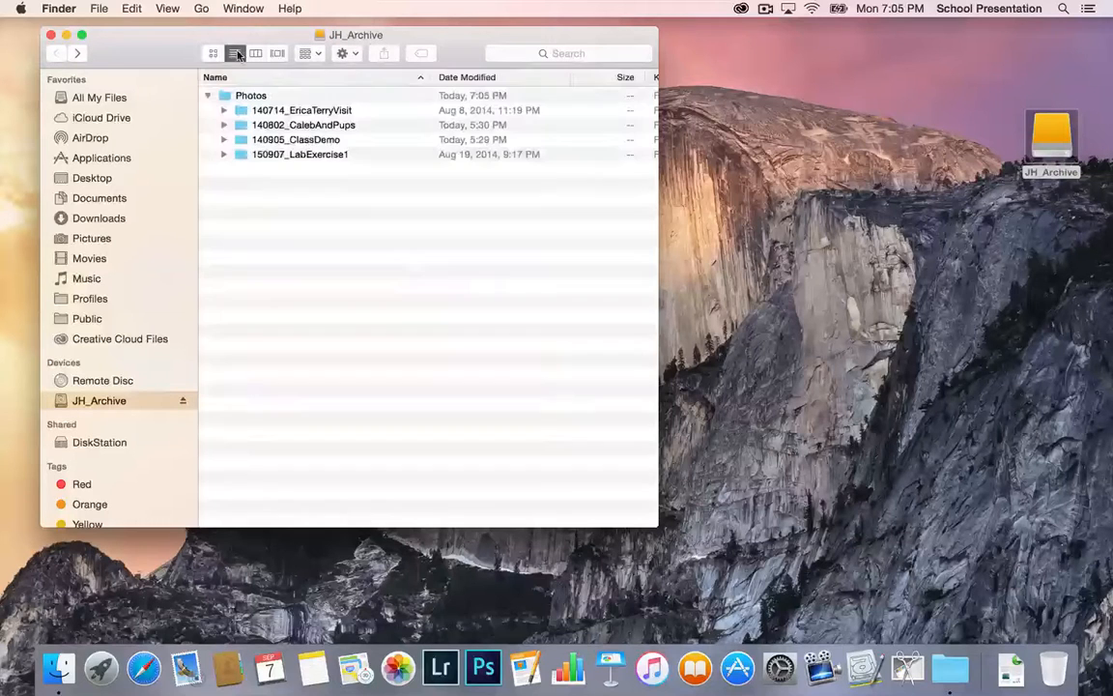
left_click(207, 95)
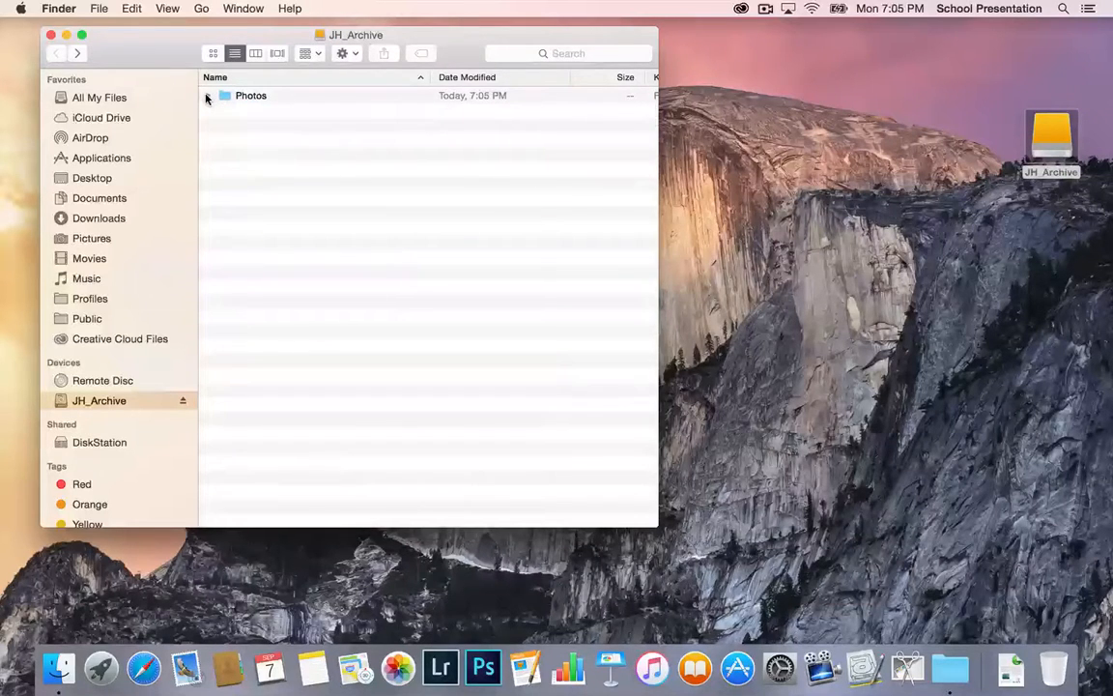
left_click(207, 95)
left_click(224, 155)
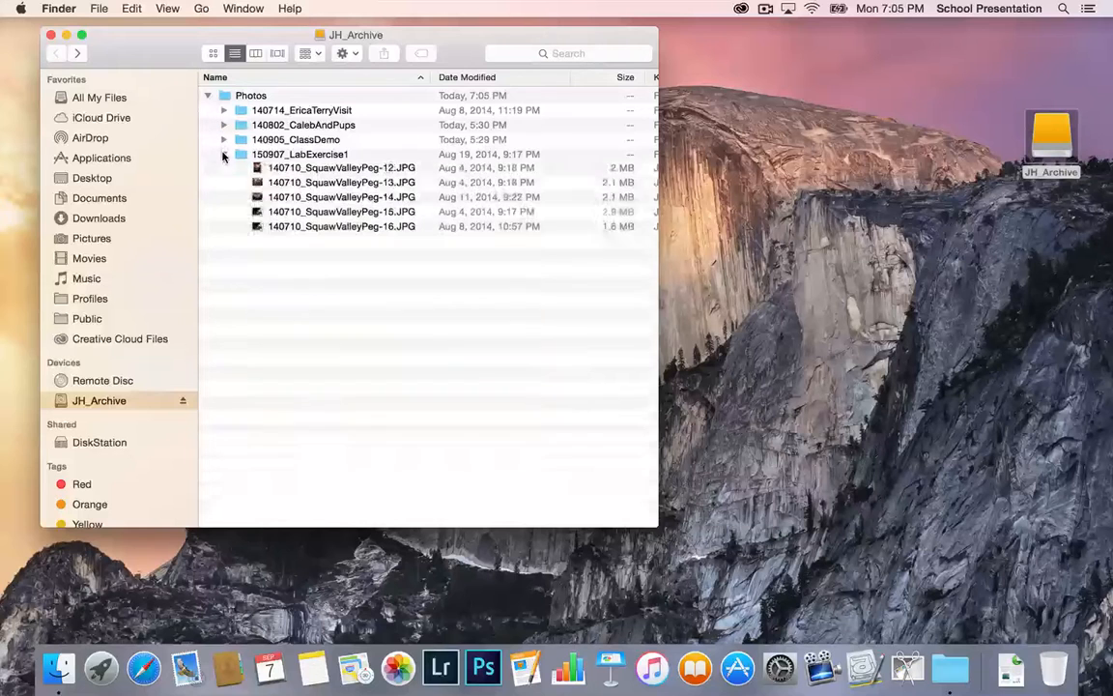
left_click(223, 155)
left_click(207, 95)
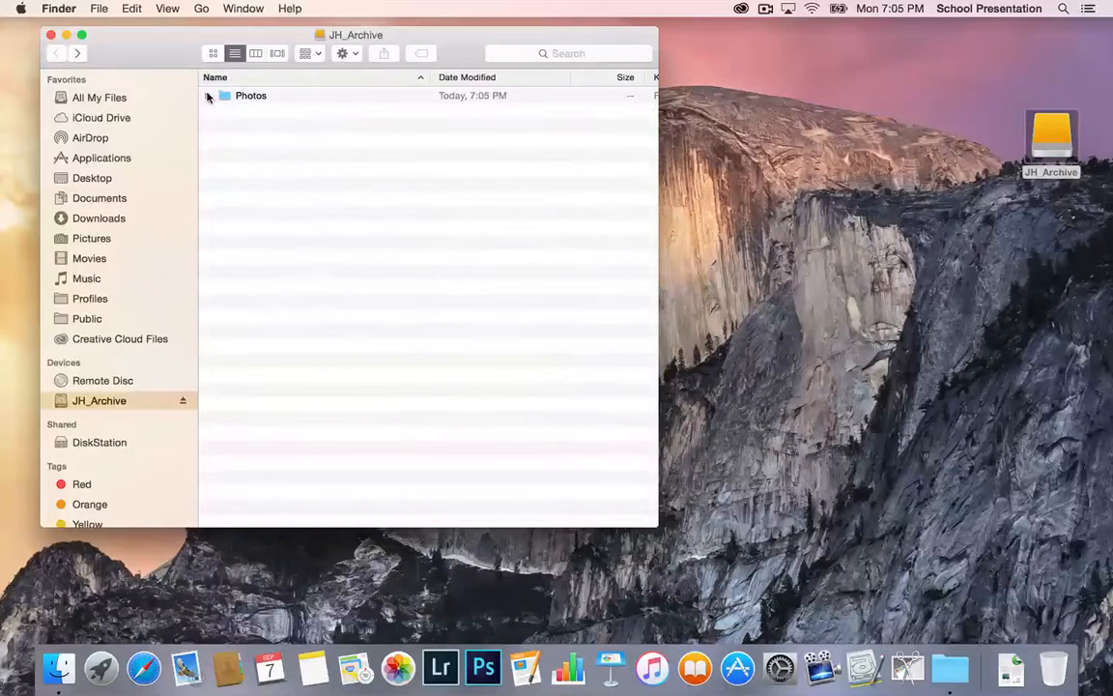
View the drive in columns, check the files in 140905_ClassDemo and return to the Photos folder.
left_click(255, 53)
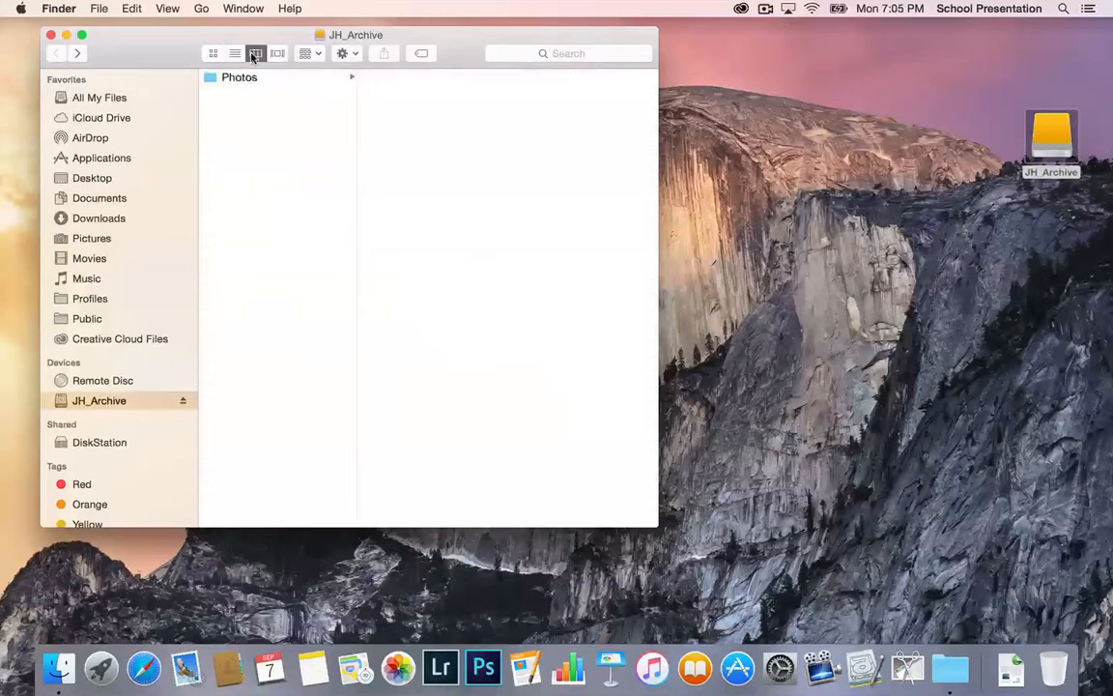
left_click(248, 79)
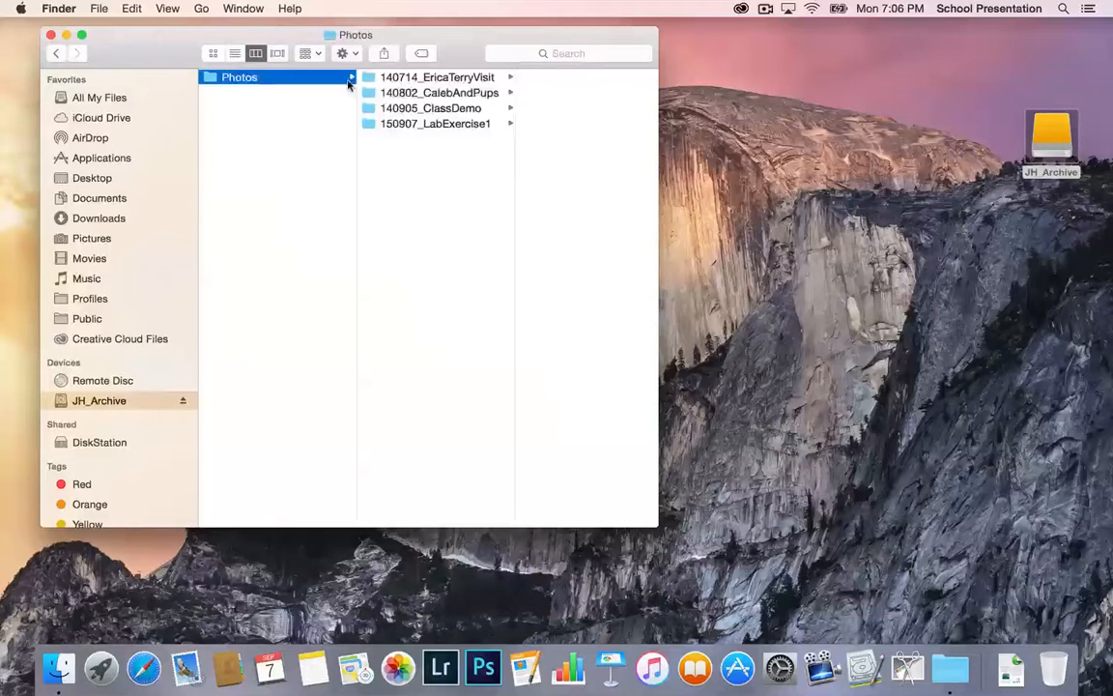
left_click(375, 109)
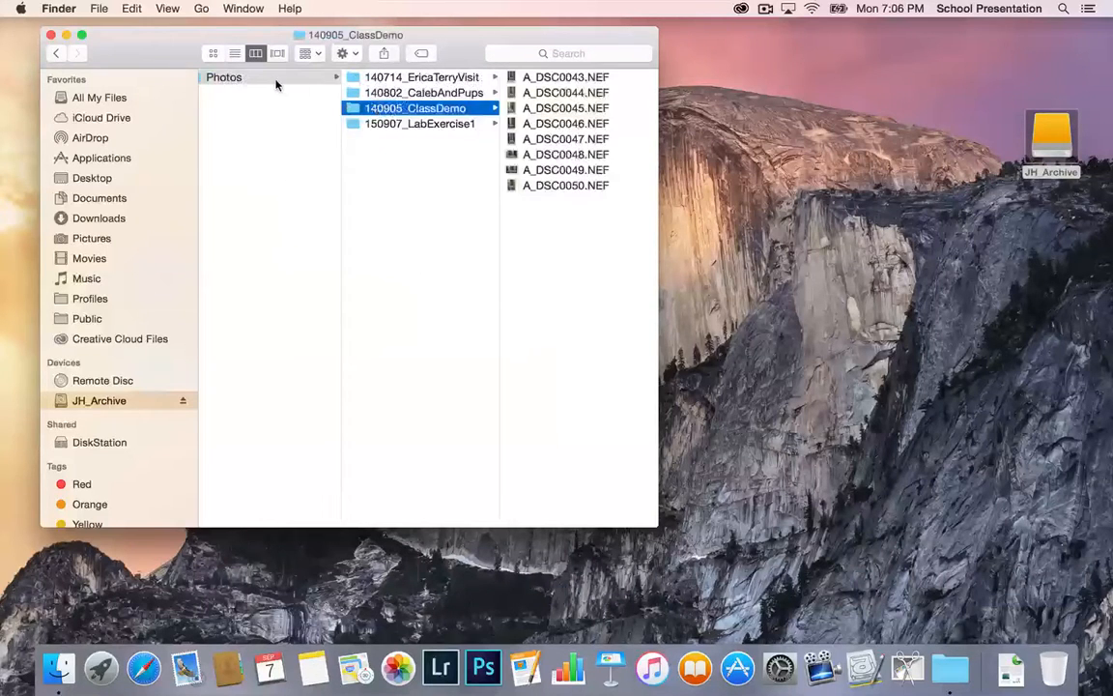
left_click(241, 76)
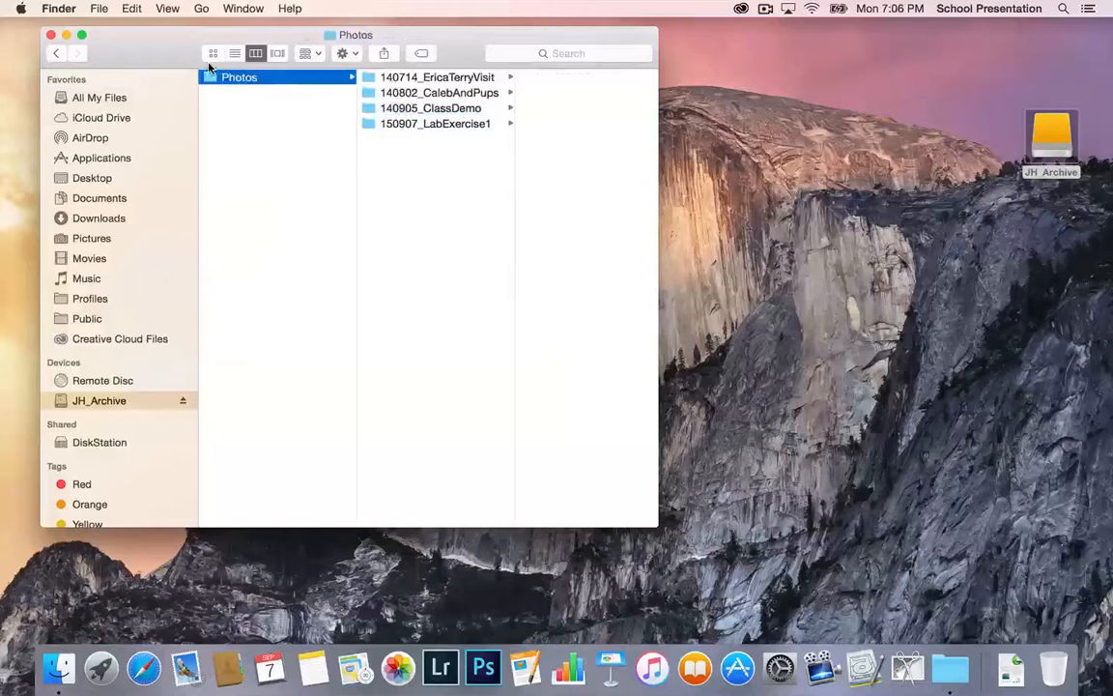
Set the file window to list view and reopen the JH_Archive drive in a fresh window with Photos collapsed.
left_click(234, 53)
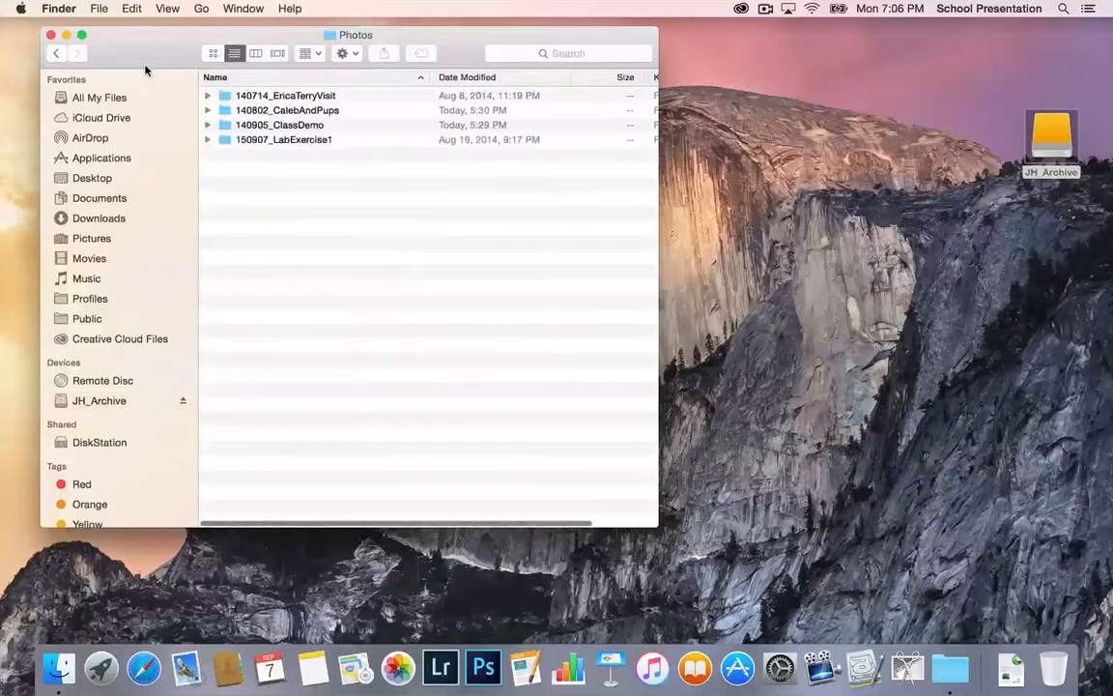
left_click(50, 35)
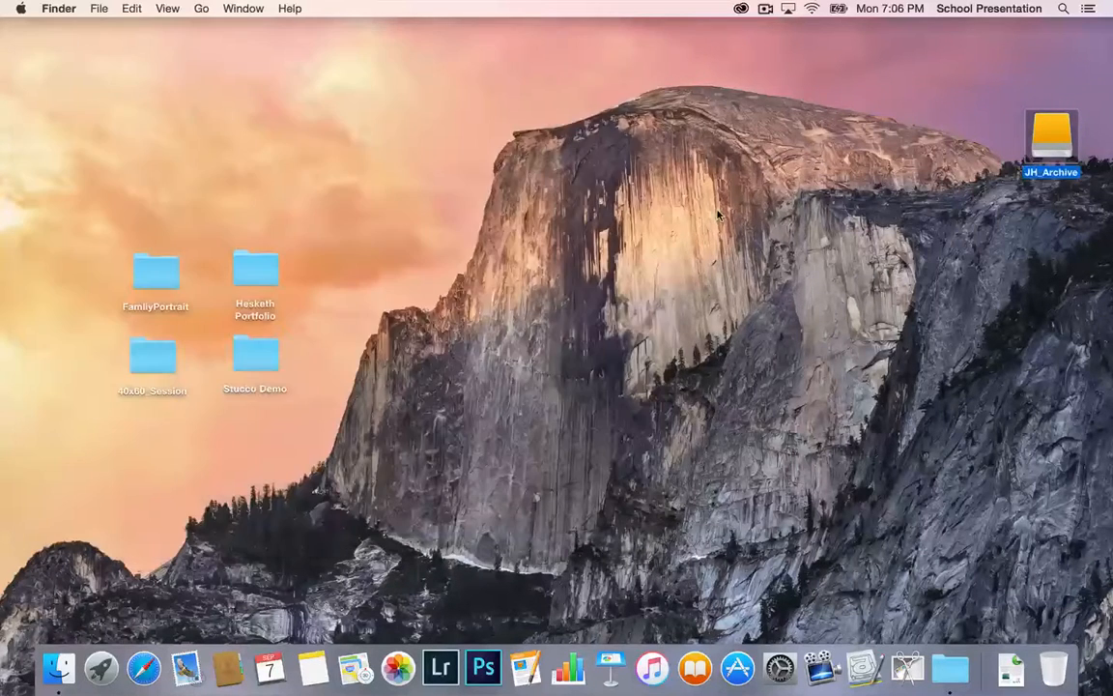
double_click(1054, 145)
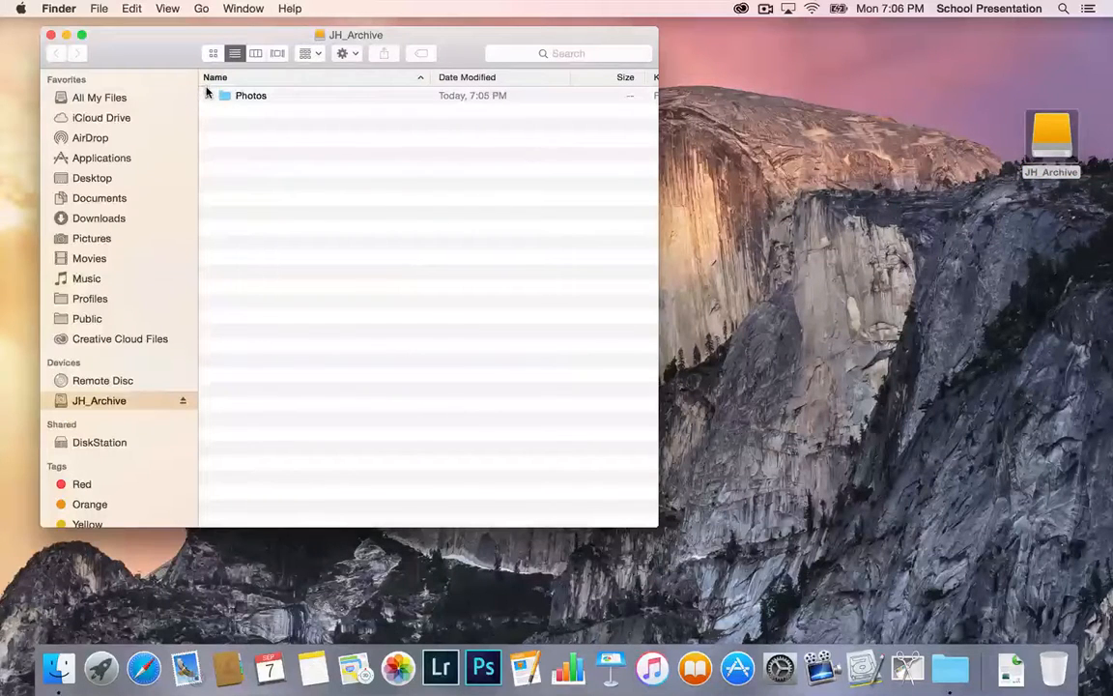
left_click(207, 96)
left_click(206, 96)
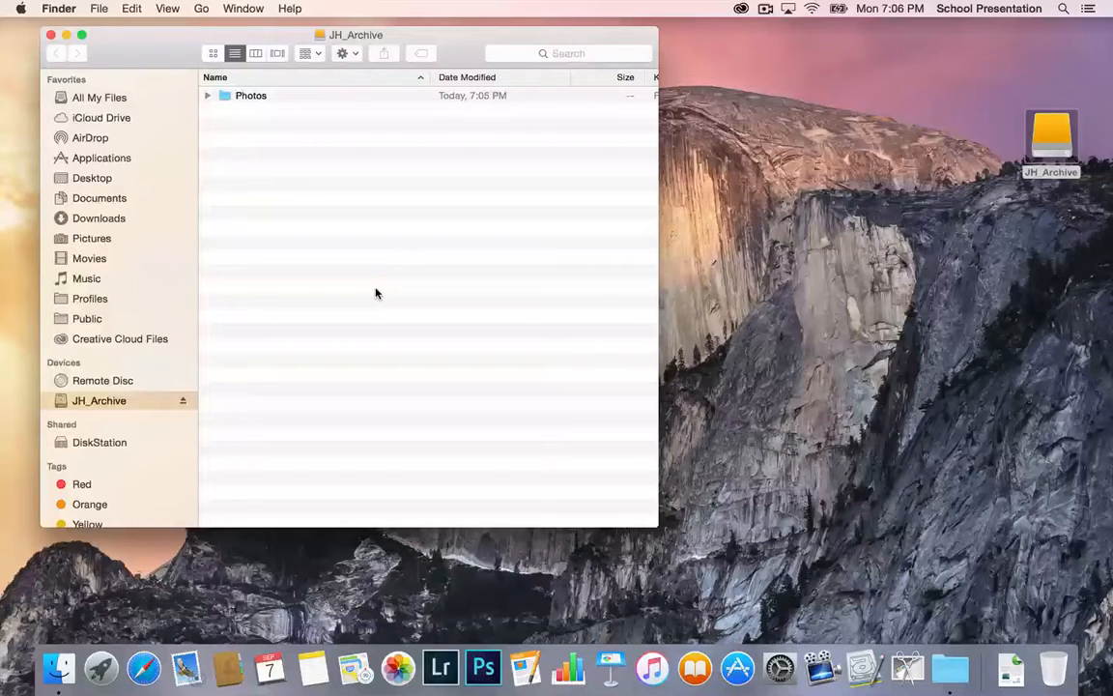
Launch Lightroom, opt for a different catalog in place of the missing one, and start creating a new catalog.
left_click(441, 666)
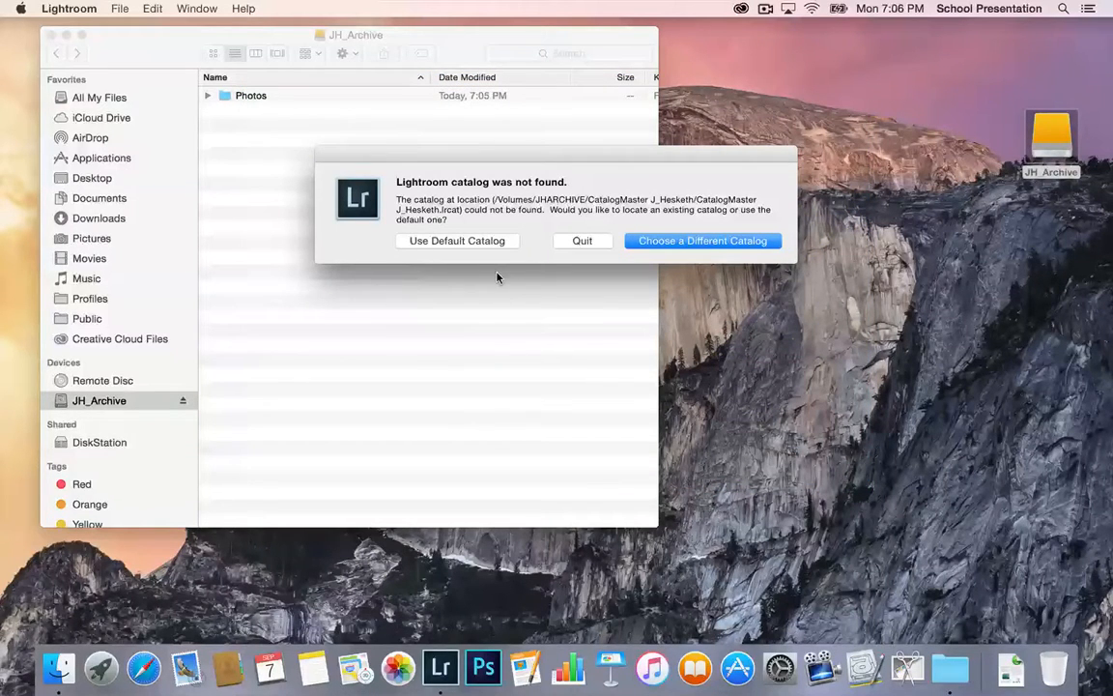
left_click(692, 243)
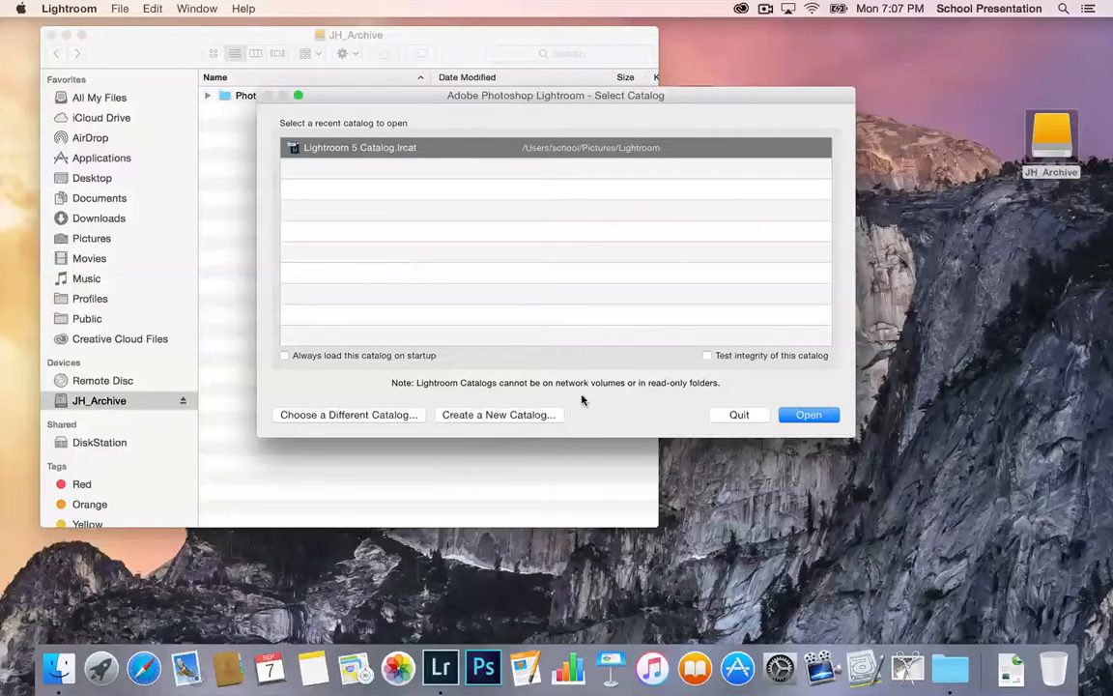
left_click(527, 414)
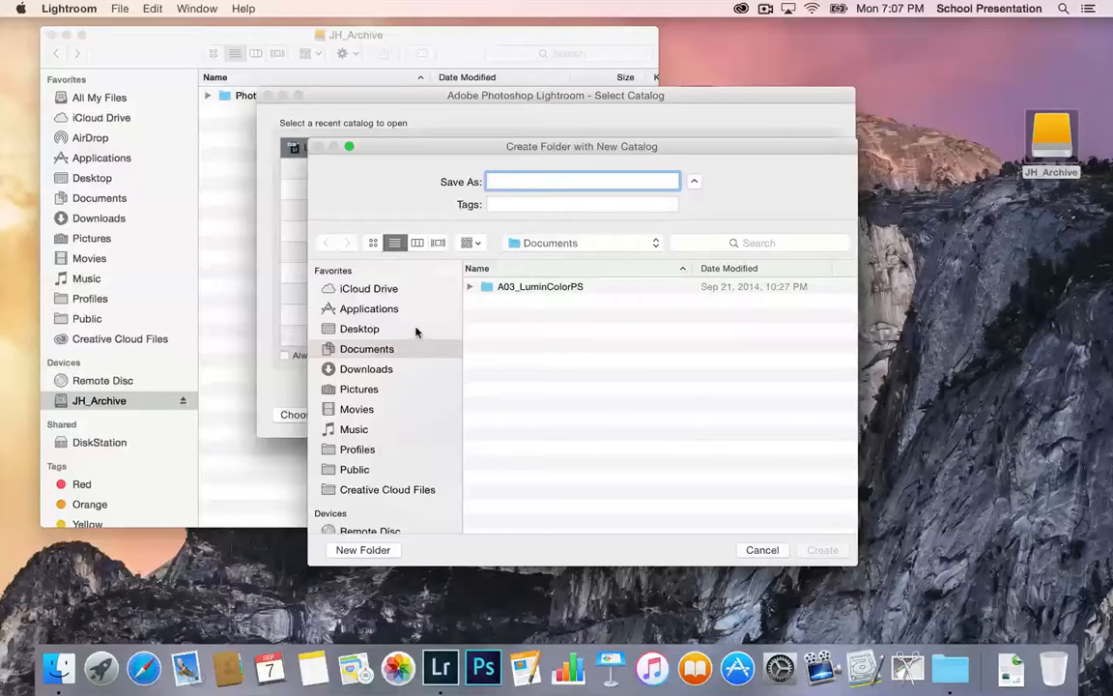
Reposition and enlarge the new-catalog dialog, and choose the JH_Archive drive as the save location.
left_click_drag(411, 146, 266, 22)
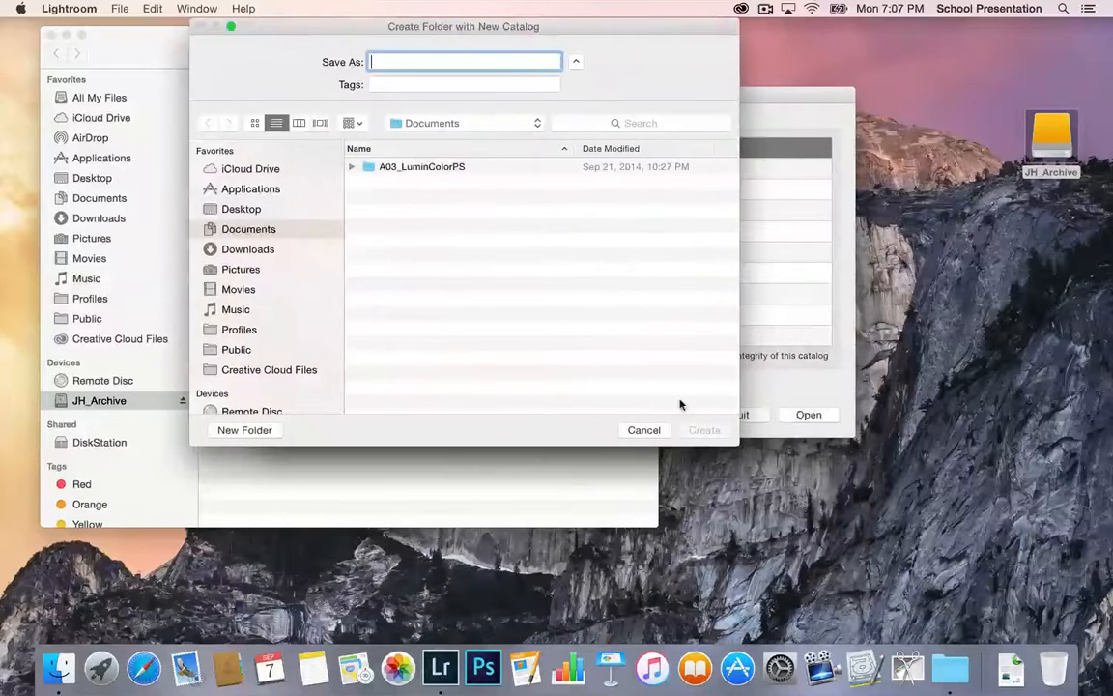
scroll(730, 405, "right", 3)
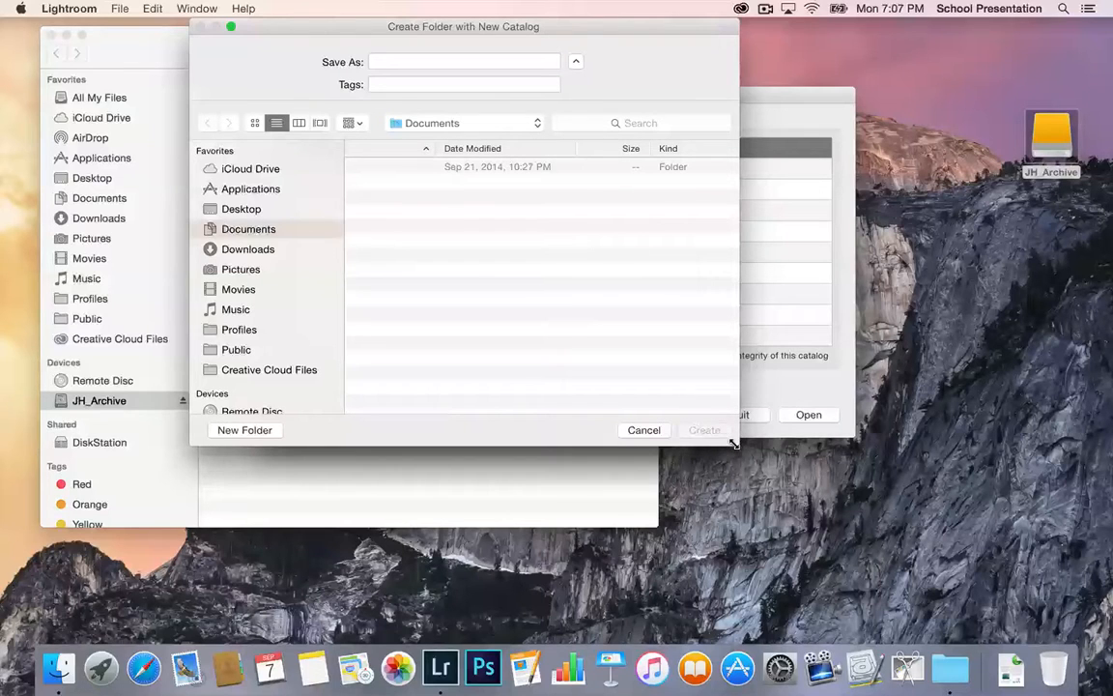
left_click_drag(736, 444, 808, 552)
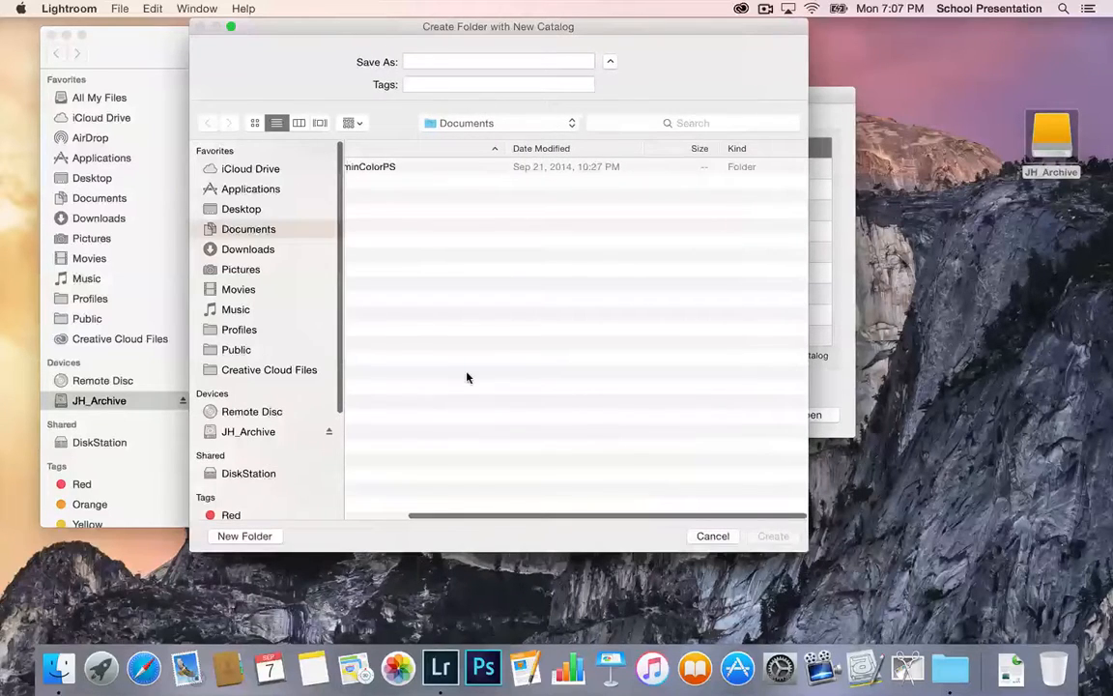
scroll(417, 339, "left", 3)
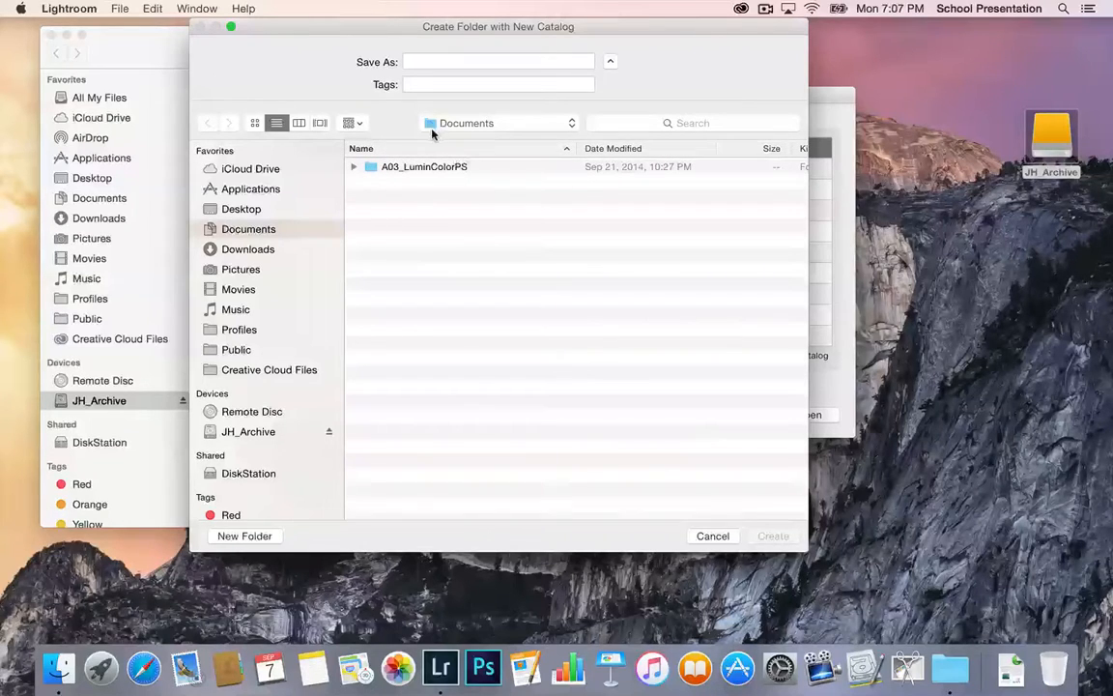
left_click(237, 434)
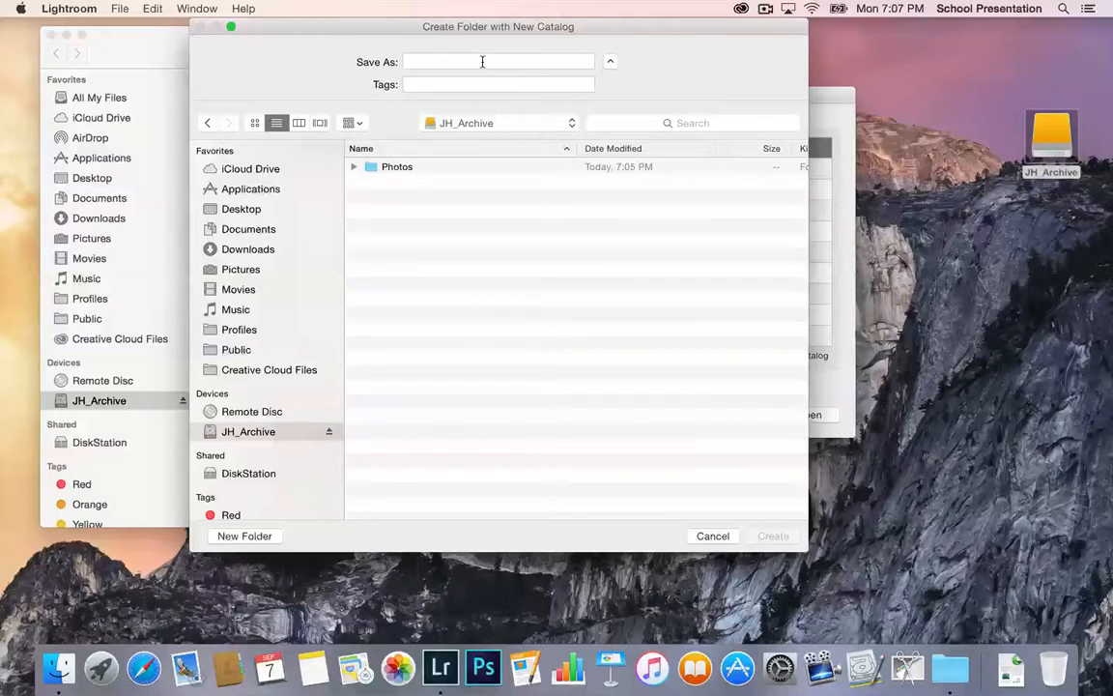
left_click(766, 10)
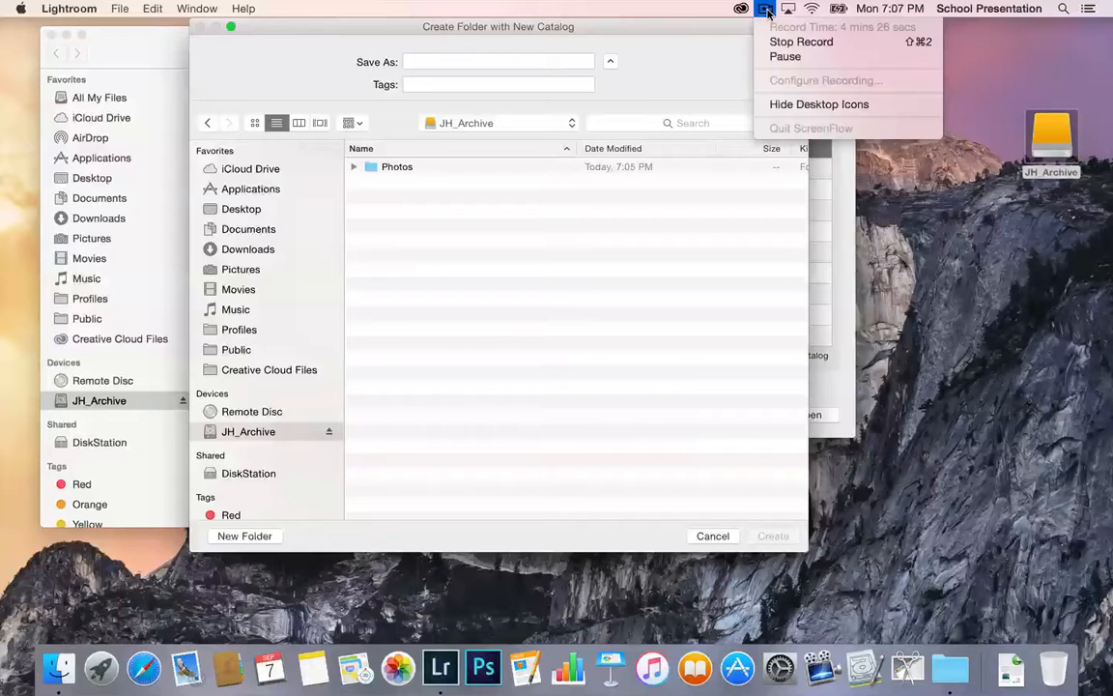
left_click(785, 59)
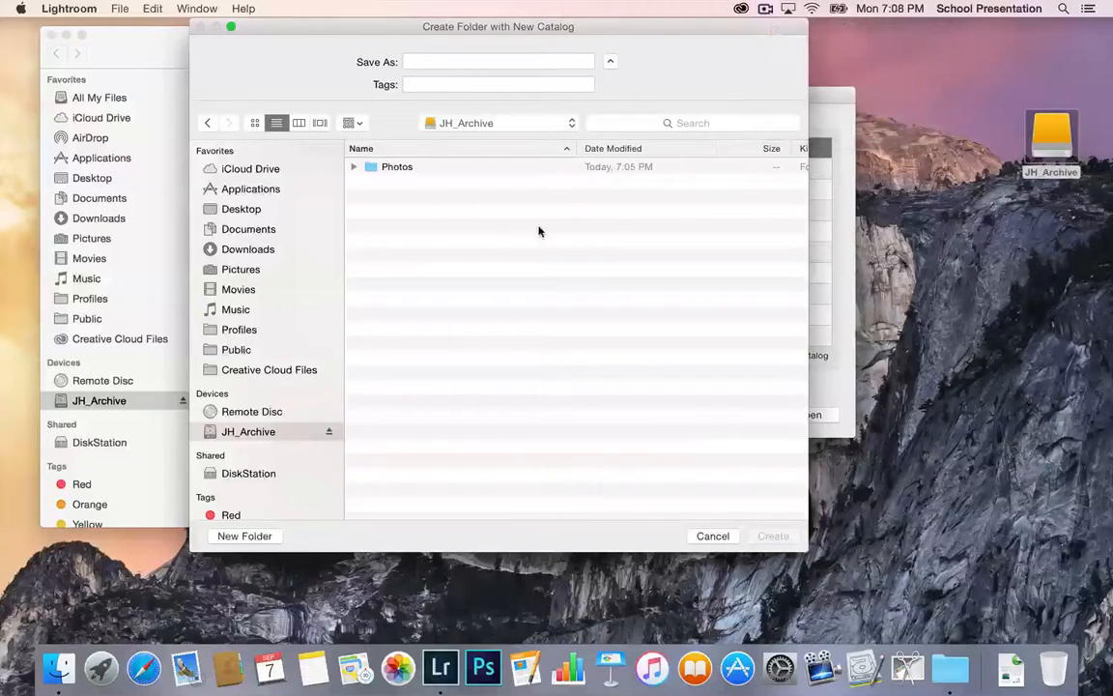
Name the new catalog CatMaster followed by the owner's first initial and surname, separating the parts with underscores.
left_click(413, 60)
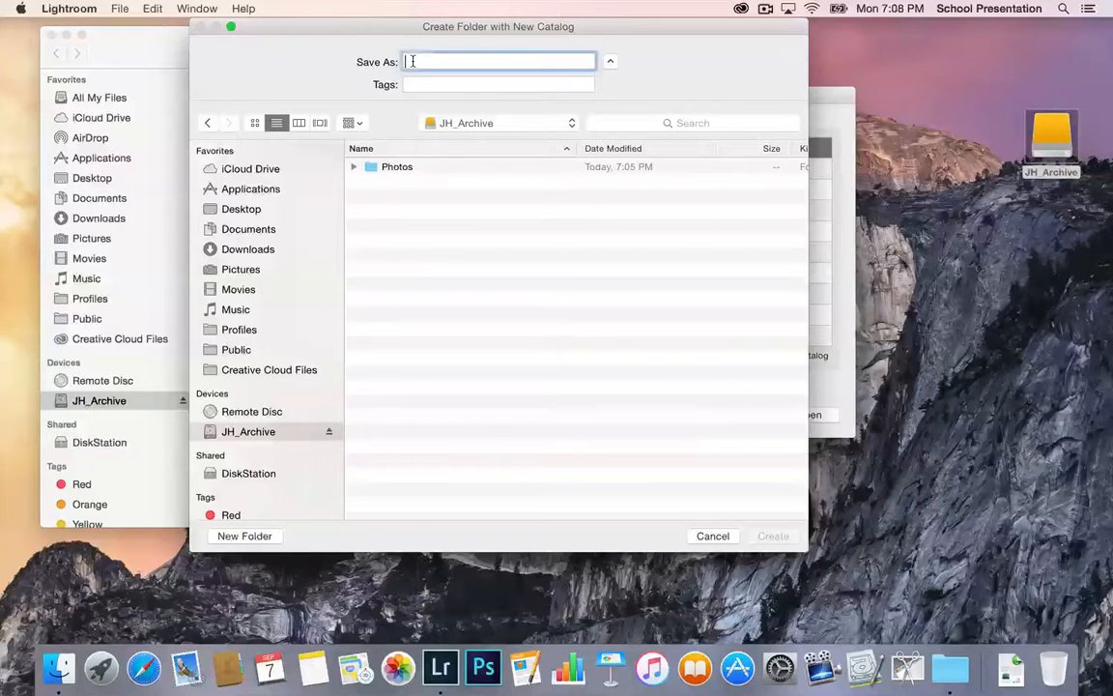
type("C")
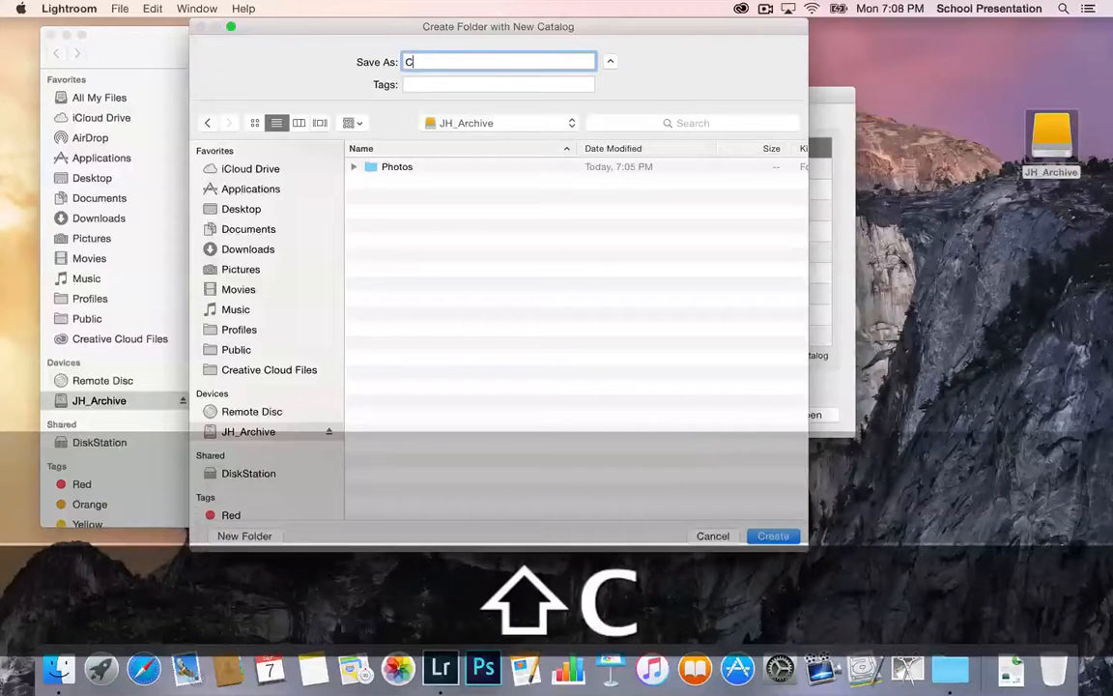
type("atMast")
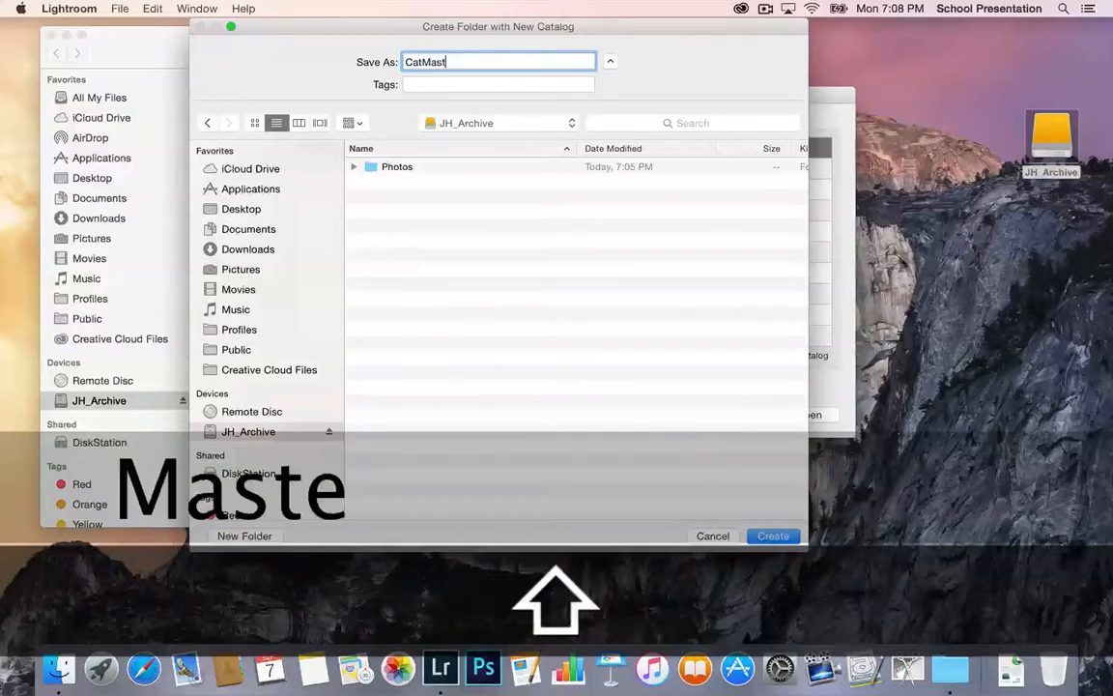
type("er")
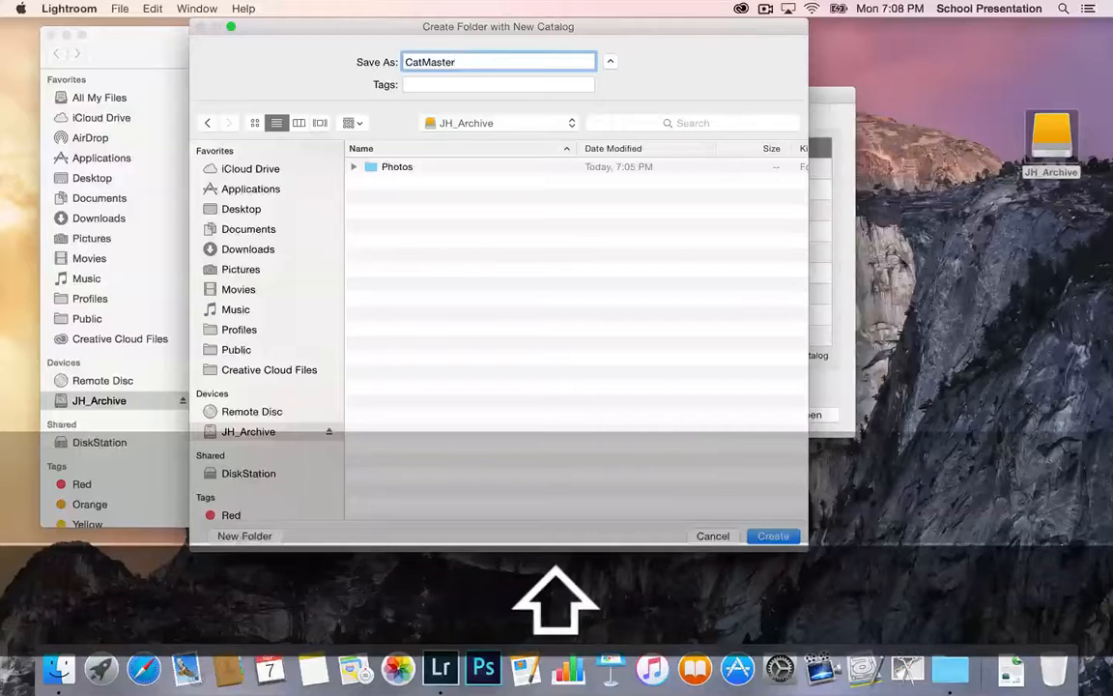
type("_")
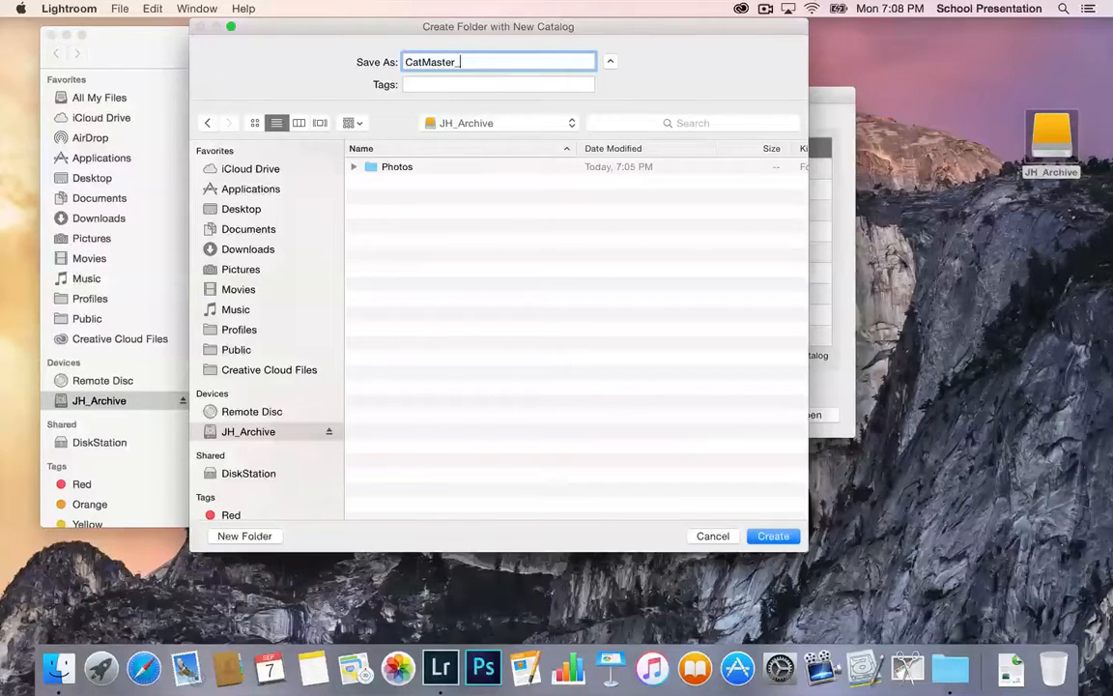
type("j")
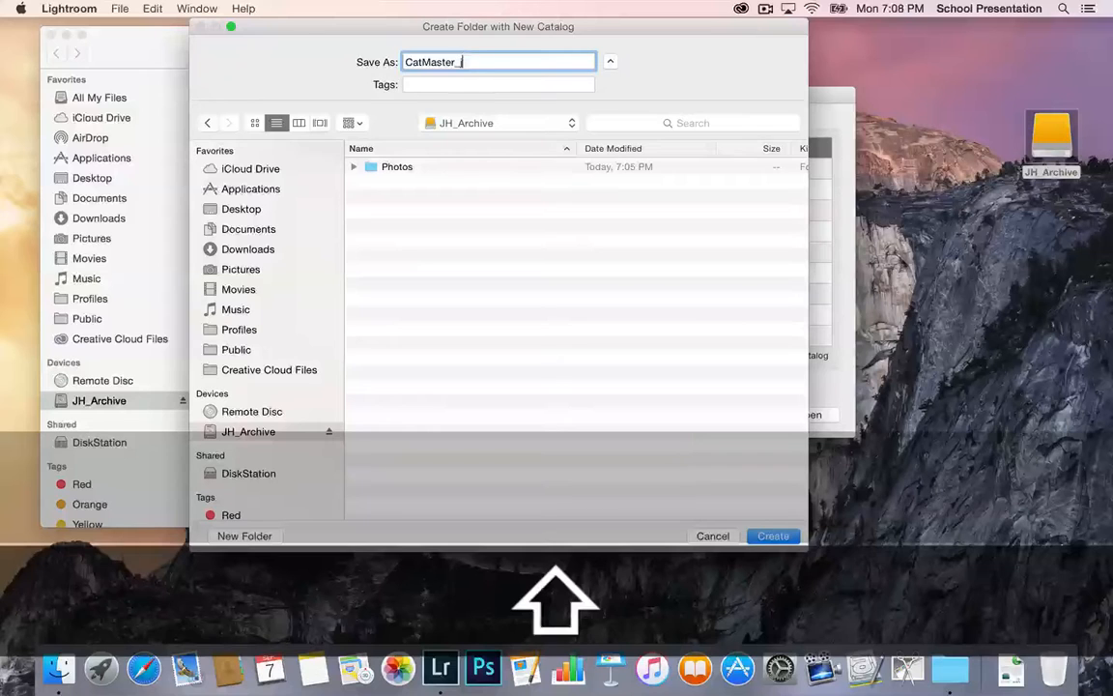
key("BackSpace")
type("J")
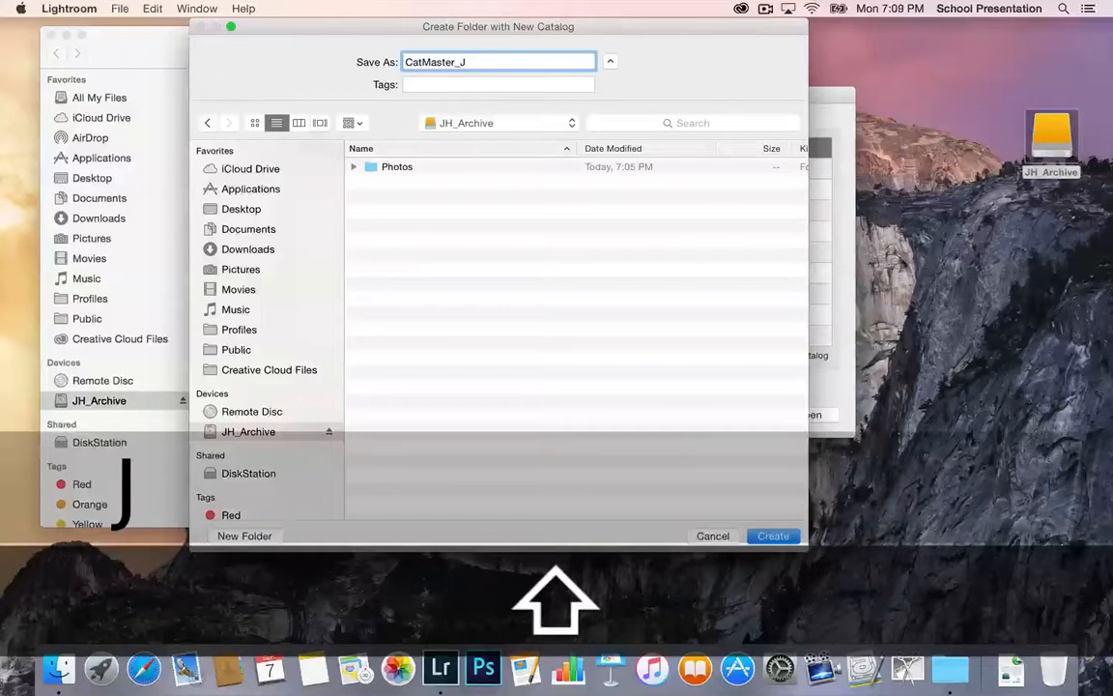
type("_Hesk")
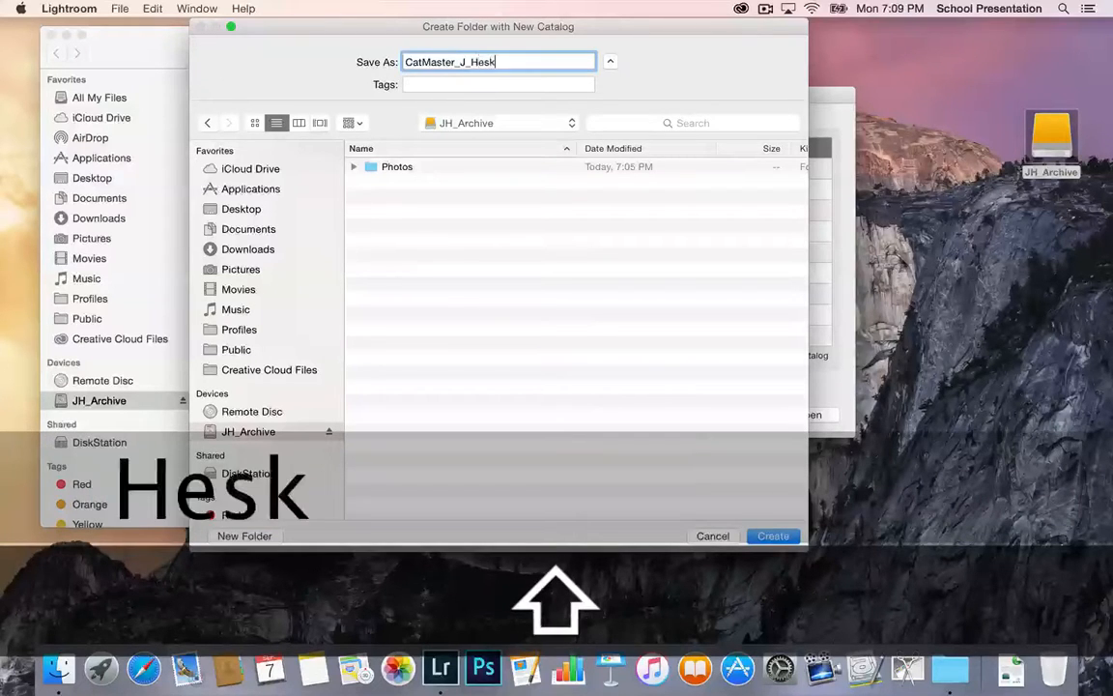
type("eth")
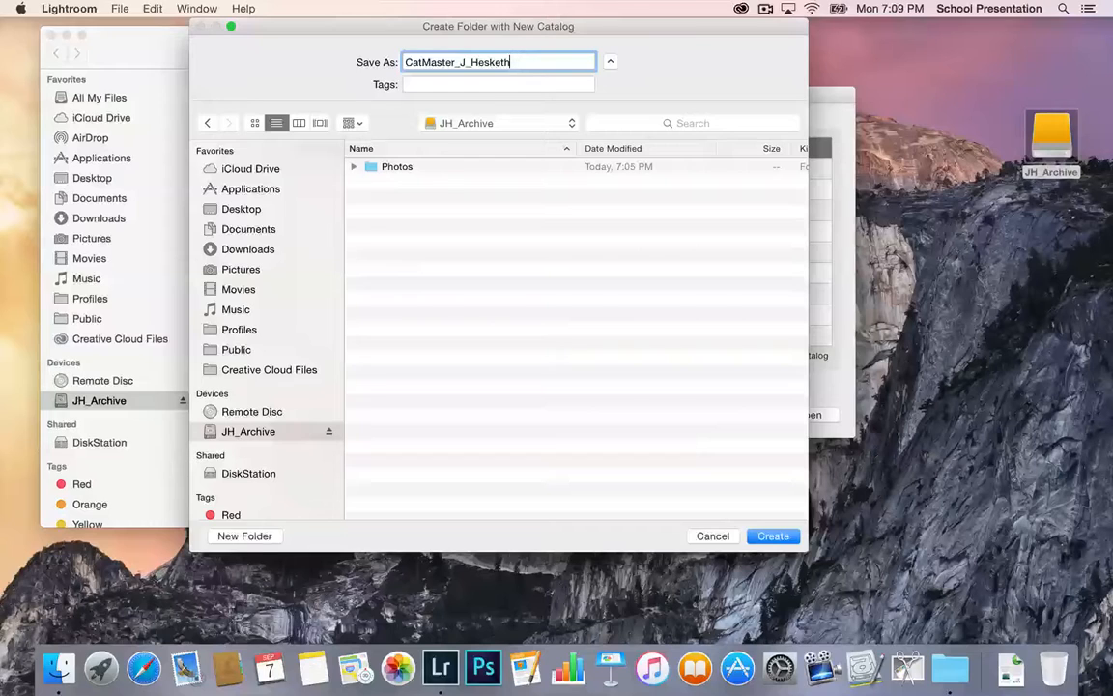
Expand Cat to Catalog at the start of the new catalog's name.
left_click(421, 61)
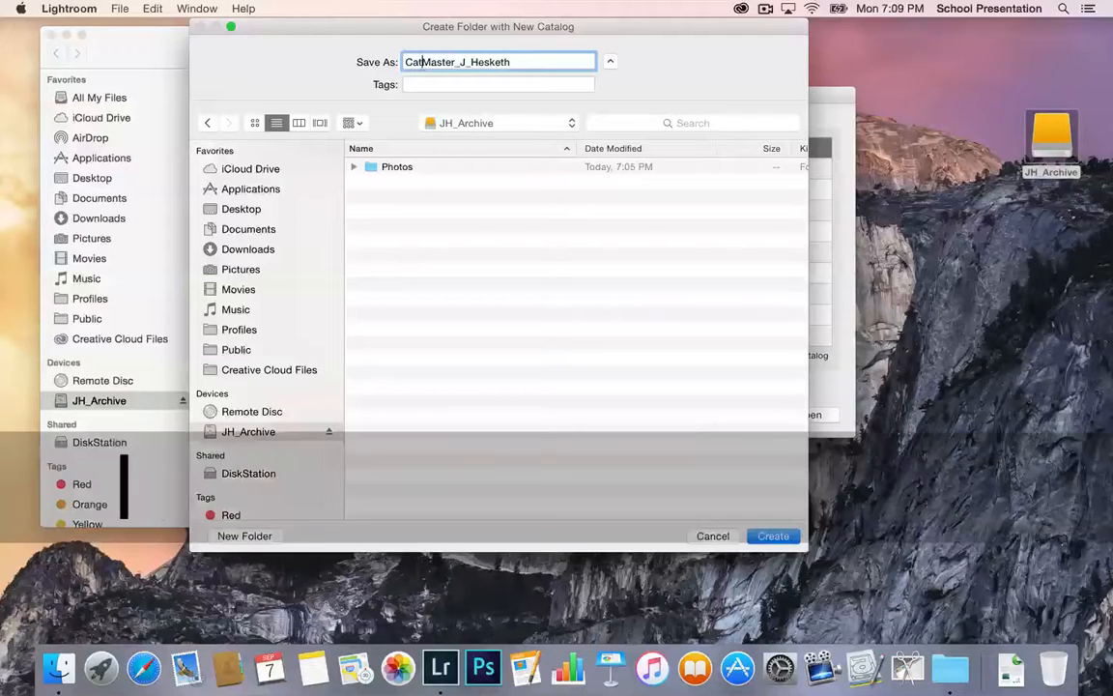
type("log")
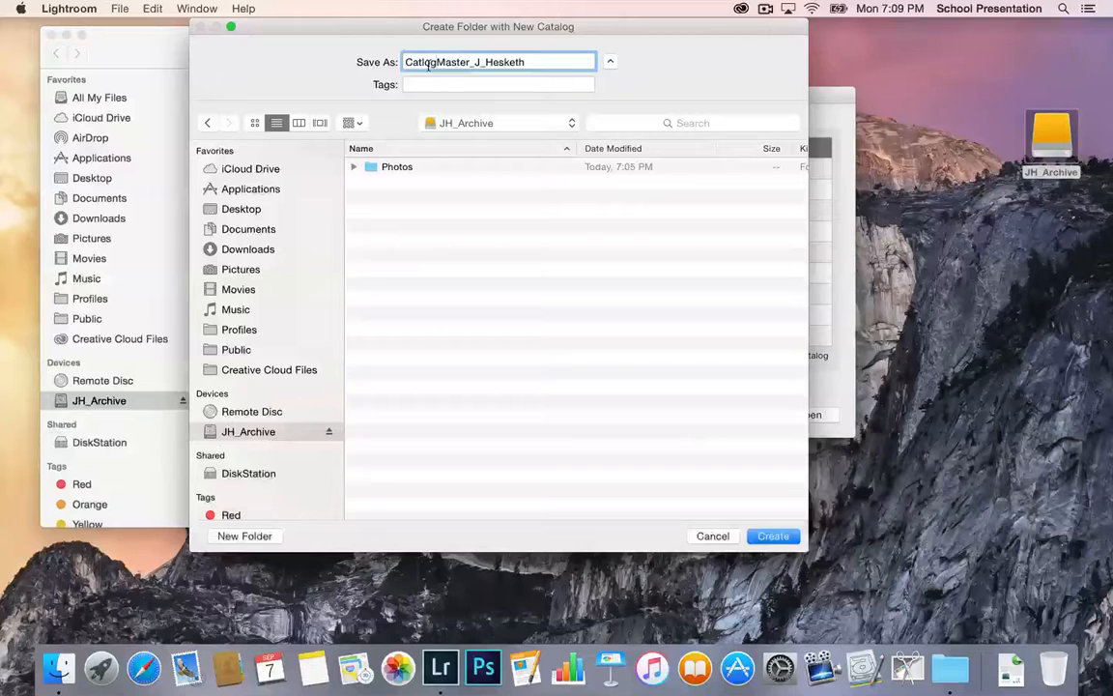
left_click(419, 61)
type("a")
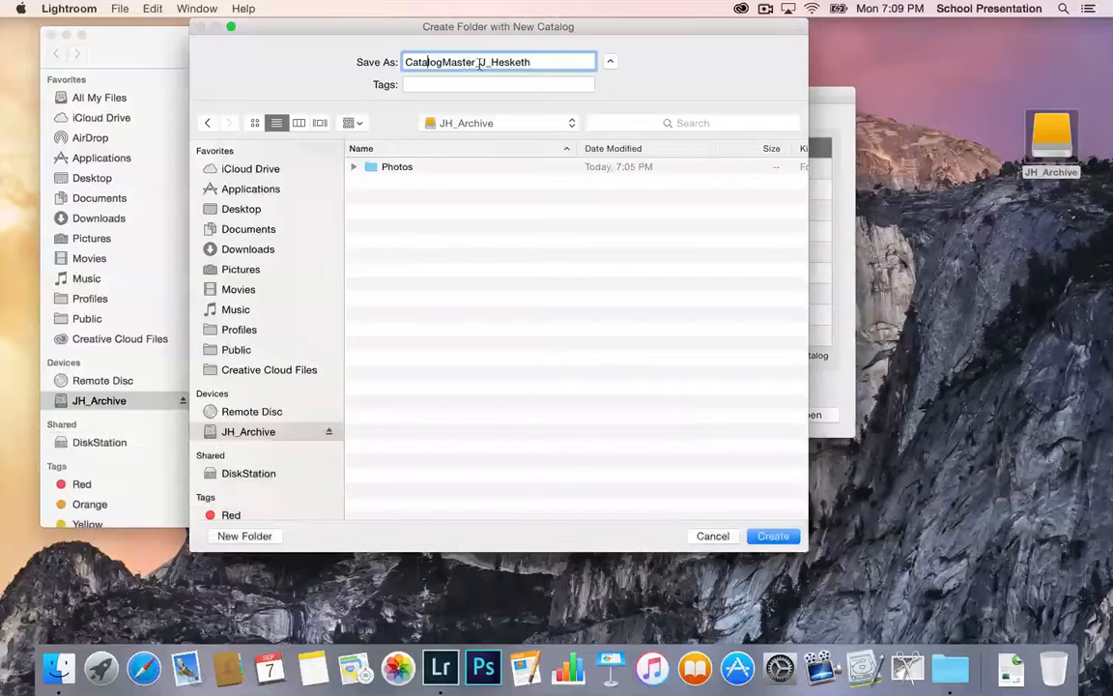
Replace the underscore after CatalogMaster with 123 set off by spaces, and create the catalog.
left_click(476, 62)
key("Delete")
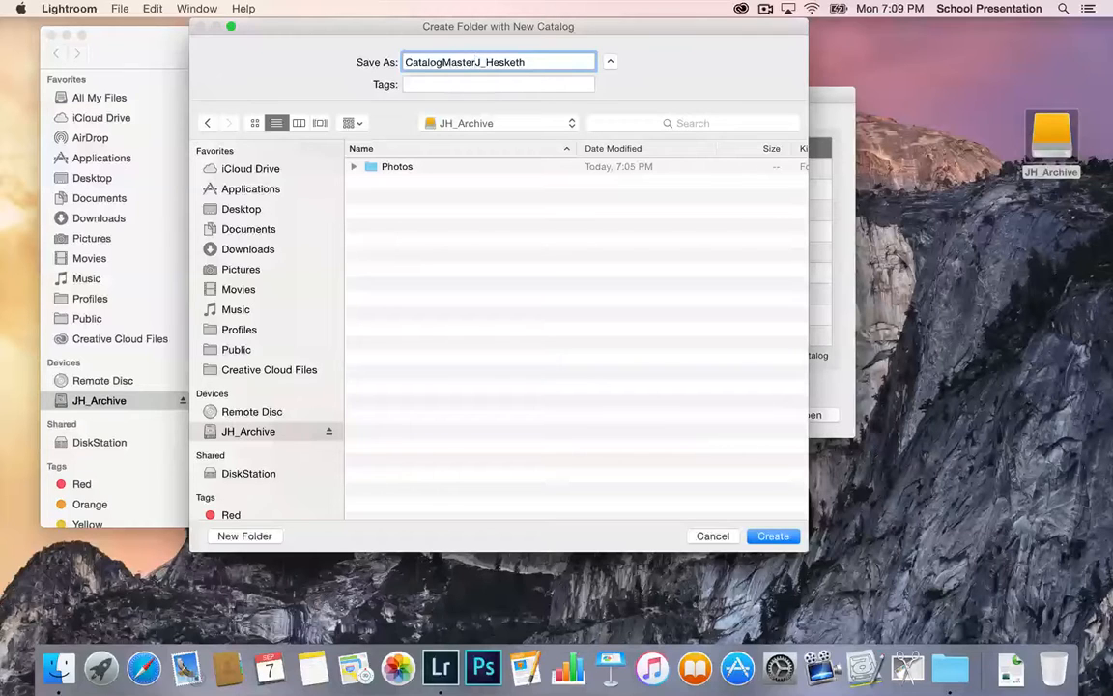
type("123")
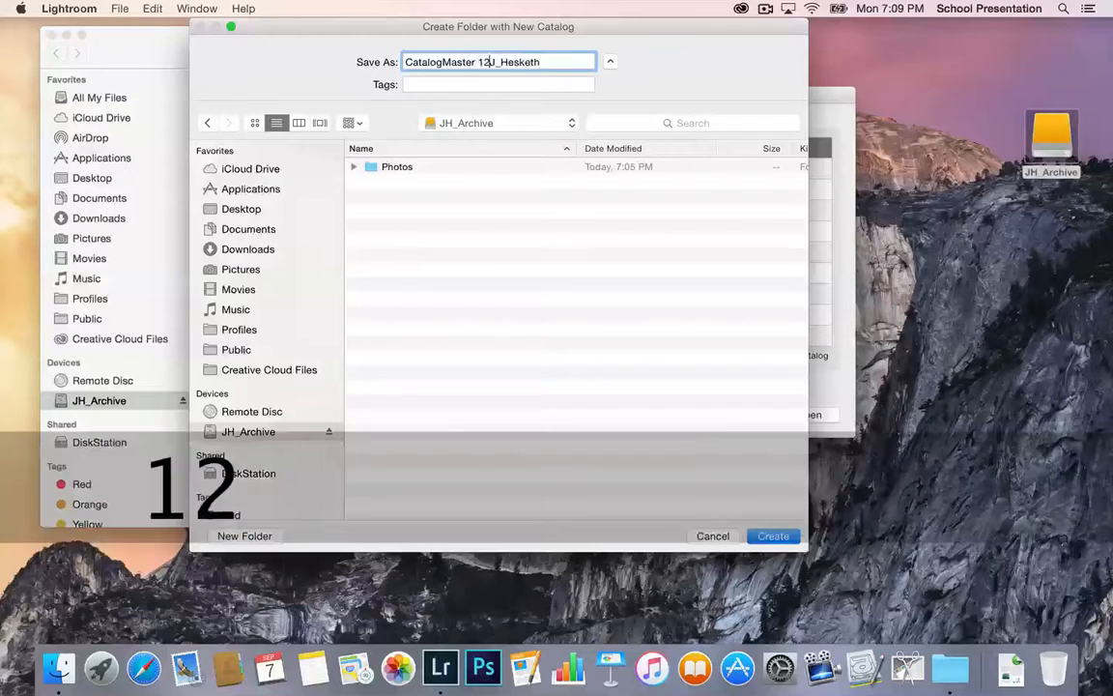
key("Left")
key("Left")
key("Left")
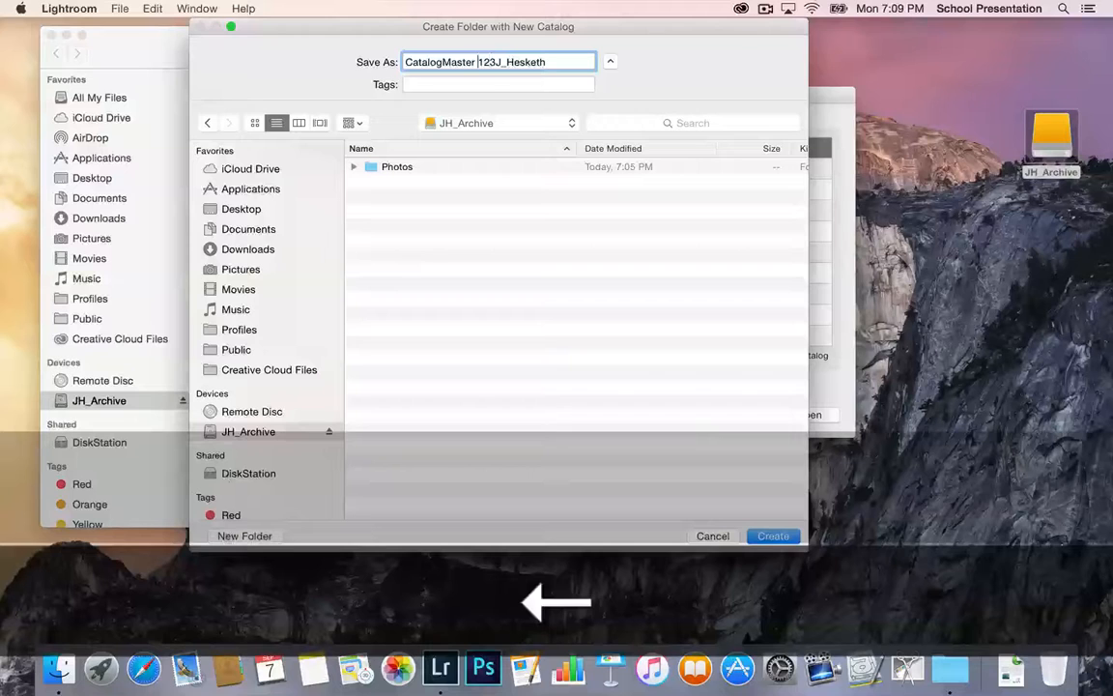
key("BackSpace")
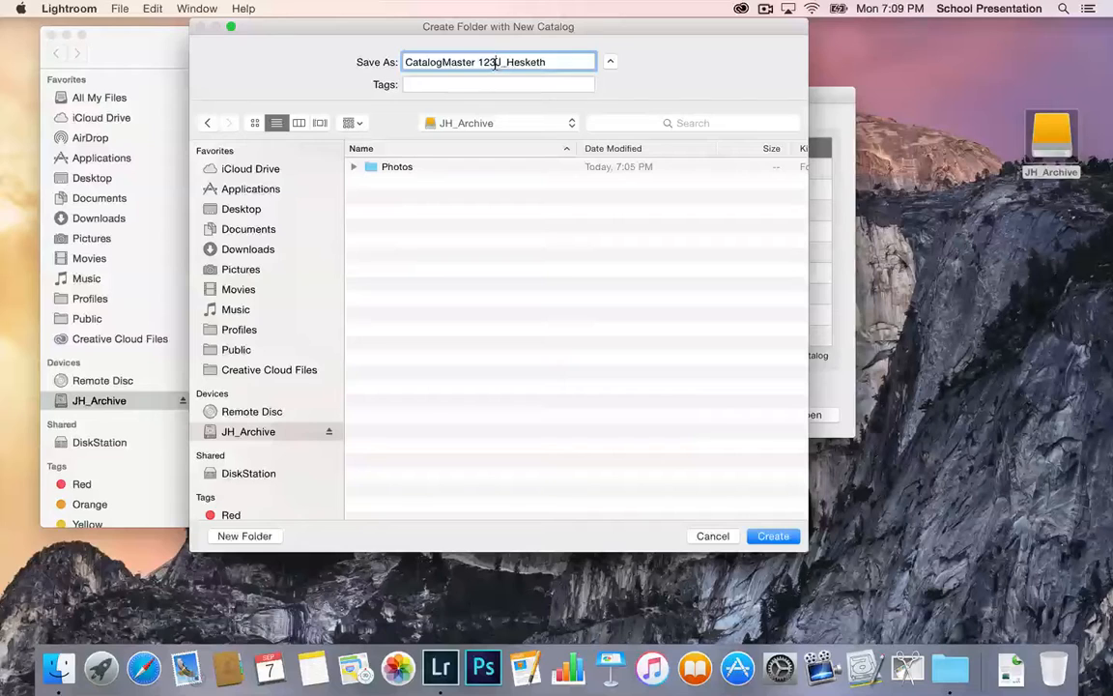
left_click(496, 64)
type("5")
left_click(496, 62)
key("BackSpace")
key("BackSpace")
key("BackSpace")
key("BackSpace")
type("123")
left_click(772, 536)
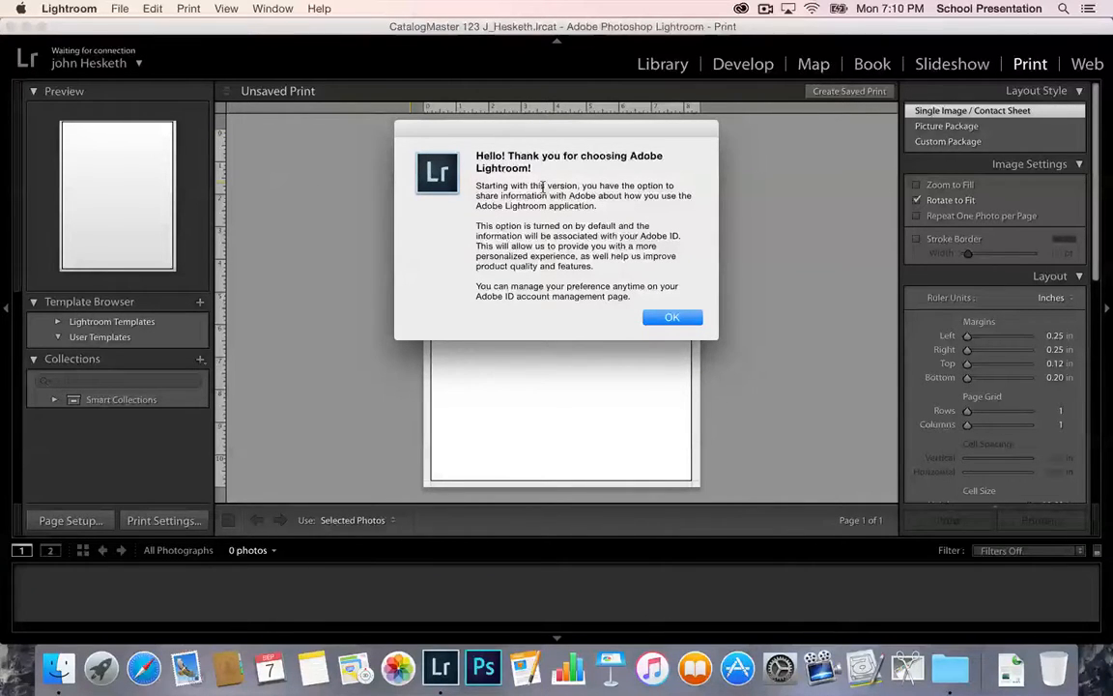
Dismiss the welcome notice, turn off sync for new collections and continue into the new catalog.
left_click(674, 319)
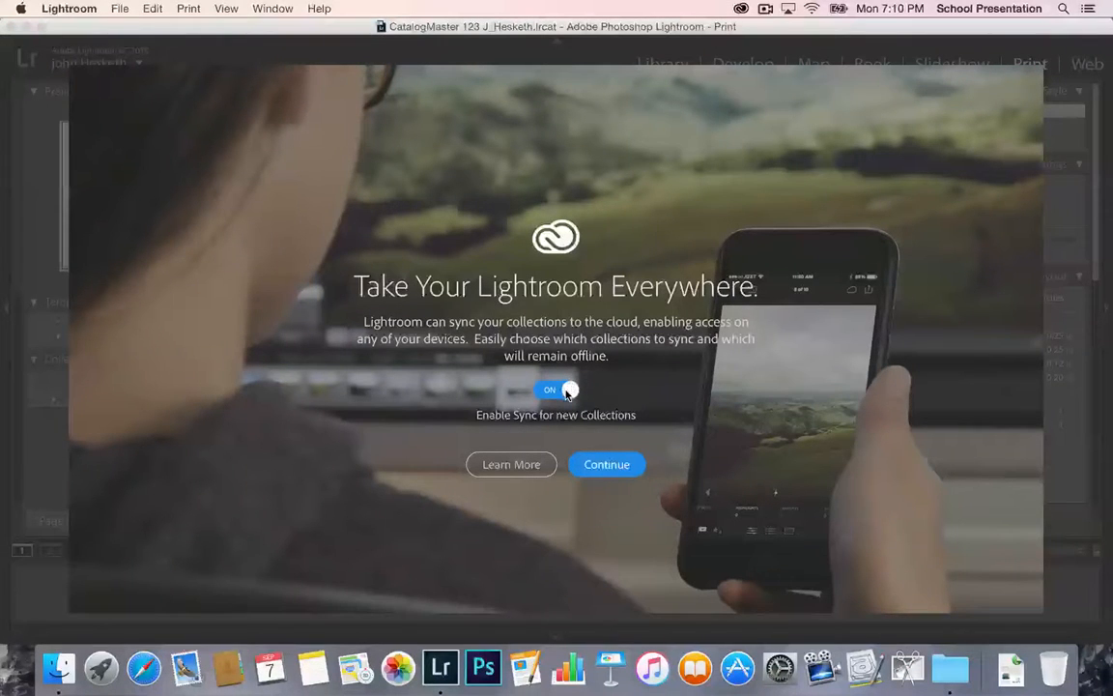
left_click(567, 392)
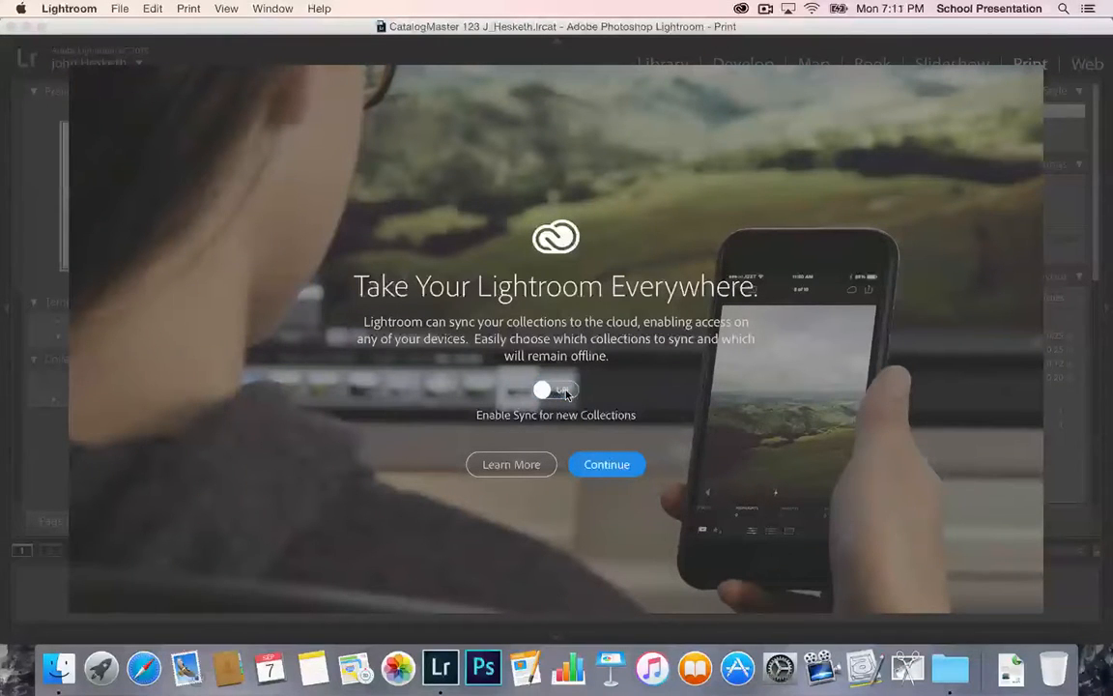
left_click(607, 462)
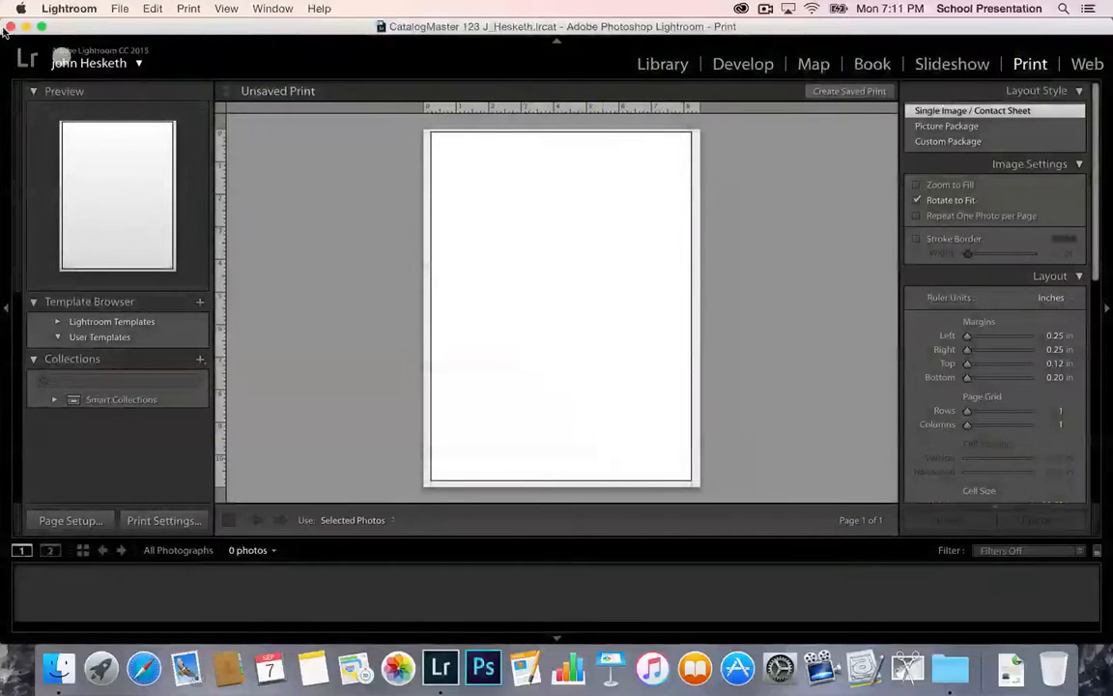
Quit Lightroom to return to the JH_Archive file window.
left_click(60, 53)
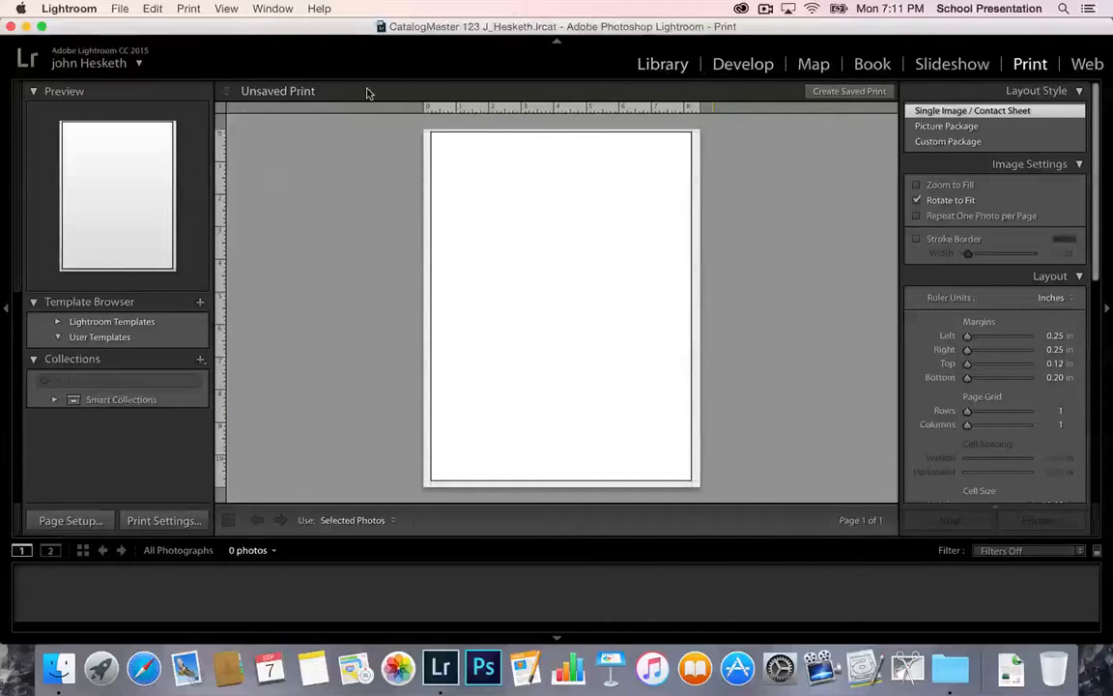
left_click(79, 12)
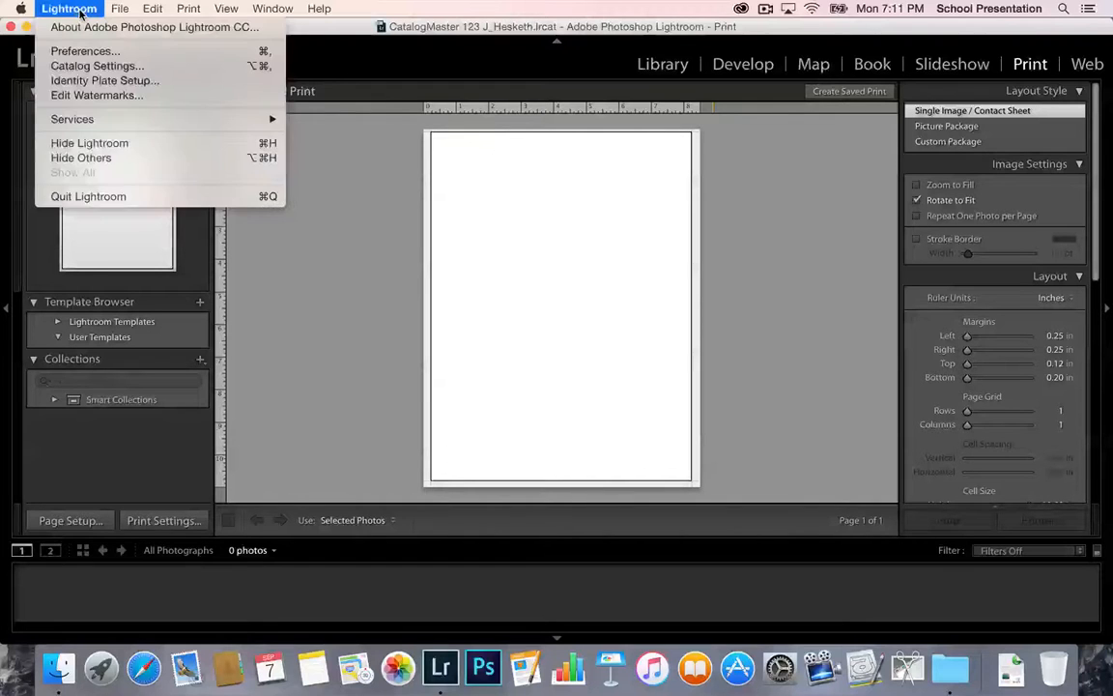
left_click(80, 196)
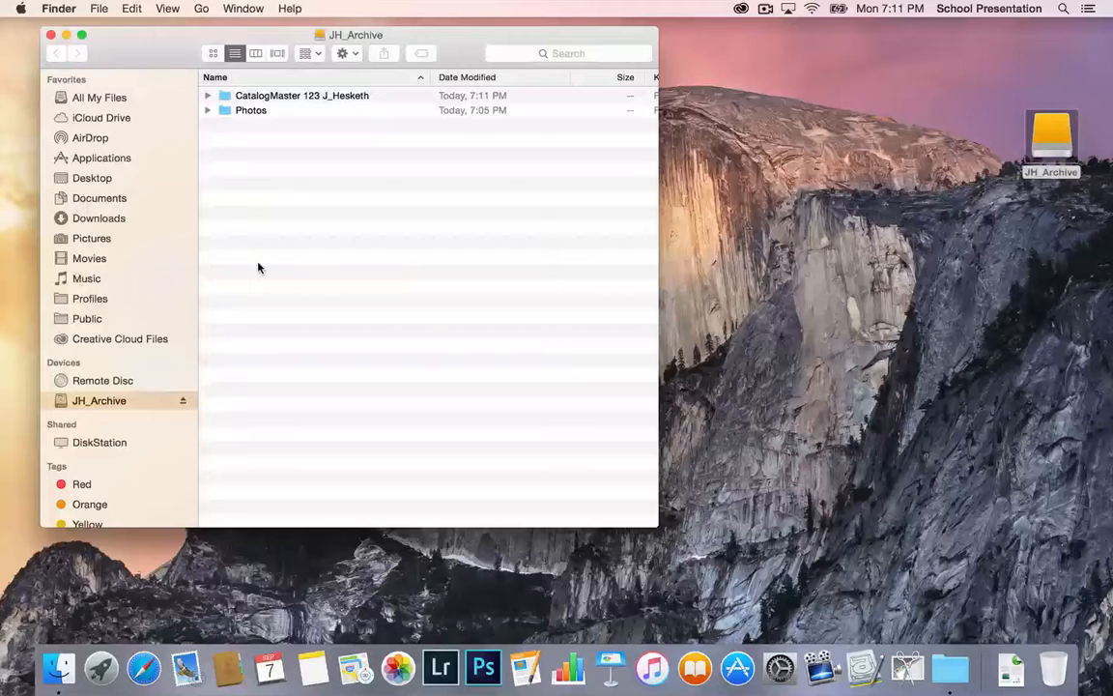
Expand the new CatalogMaster folder on JH_Archive and select its .lrcat catalog file.
left_click(206, 96)
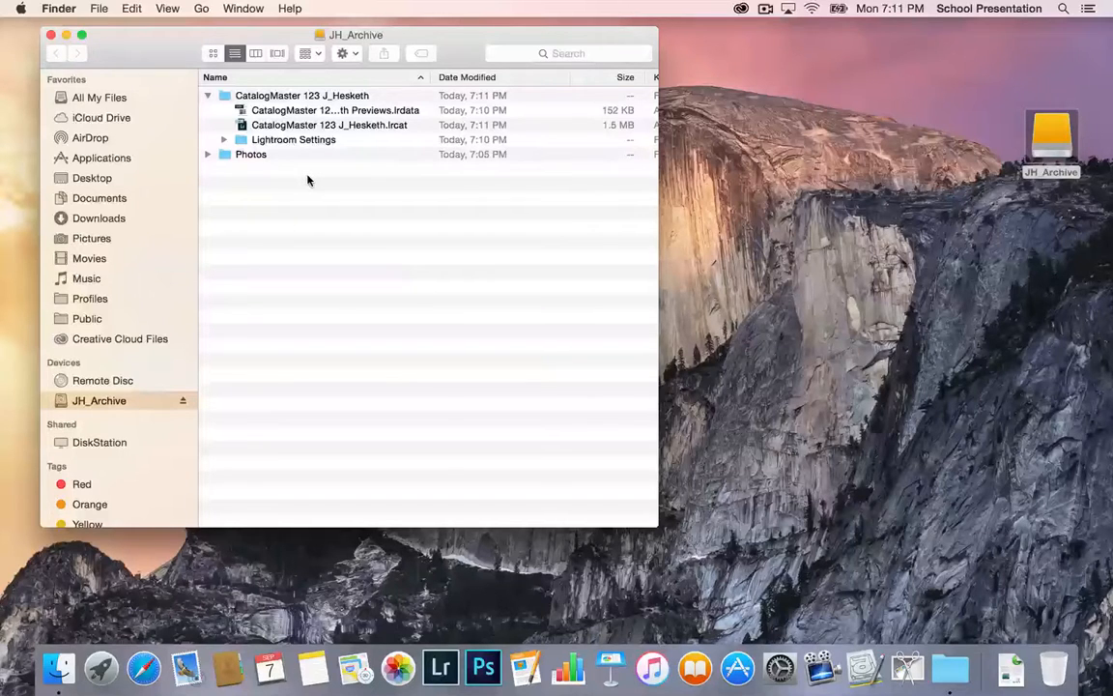
left_click(270, 131)
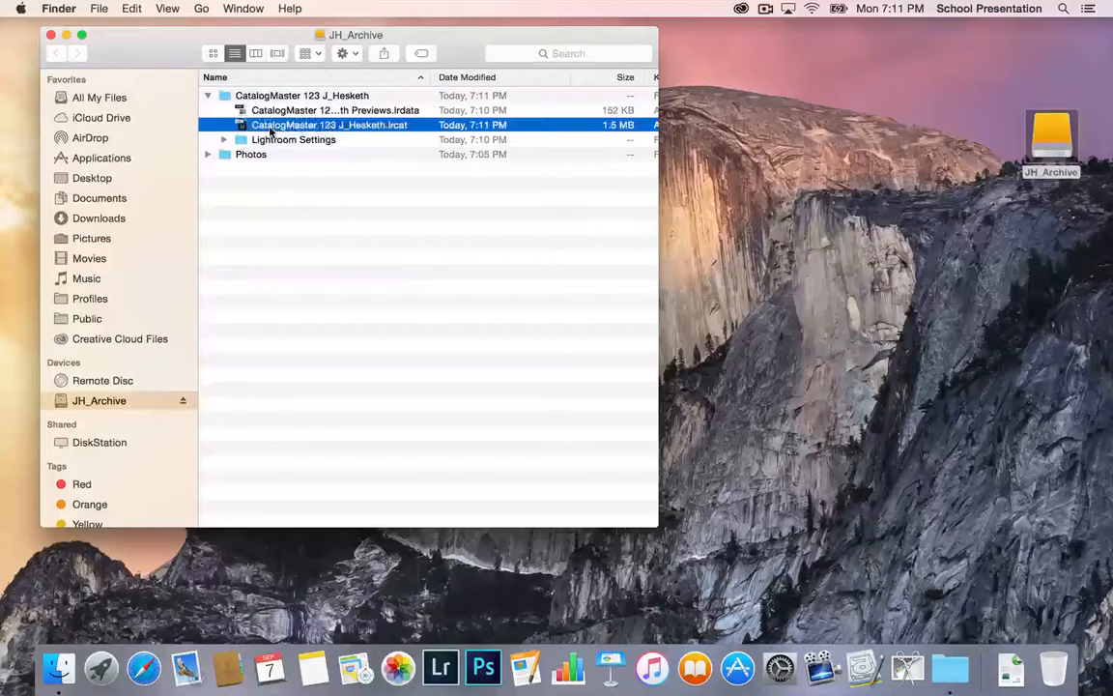
Tag the .lrcat catalog file in the CatalogMaster folder red, and deselect it.
left_click(112, 484)
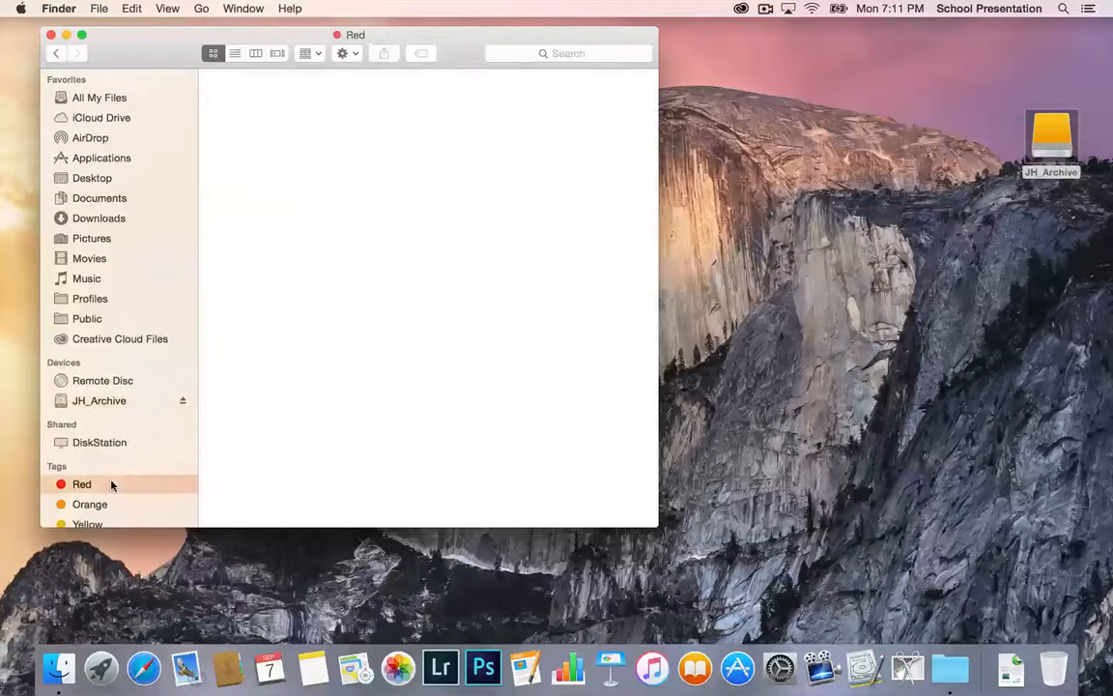
left_click(53, 55)
left_click(307, 129)
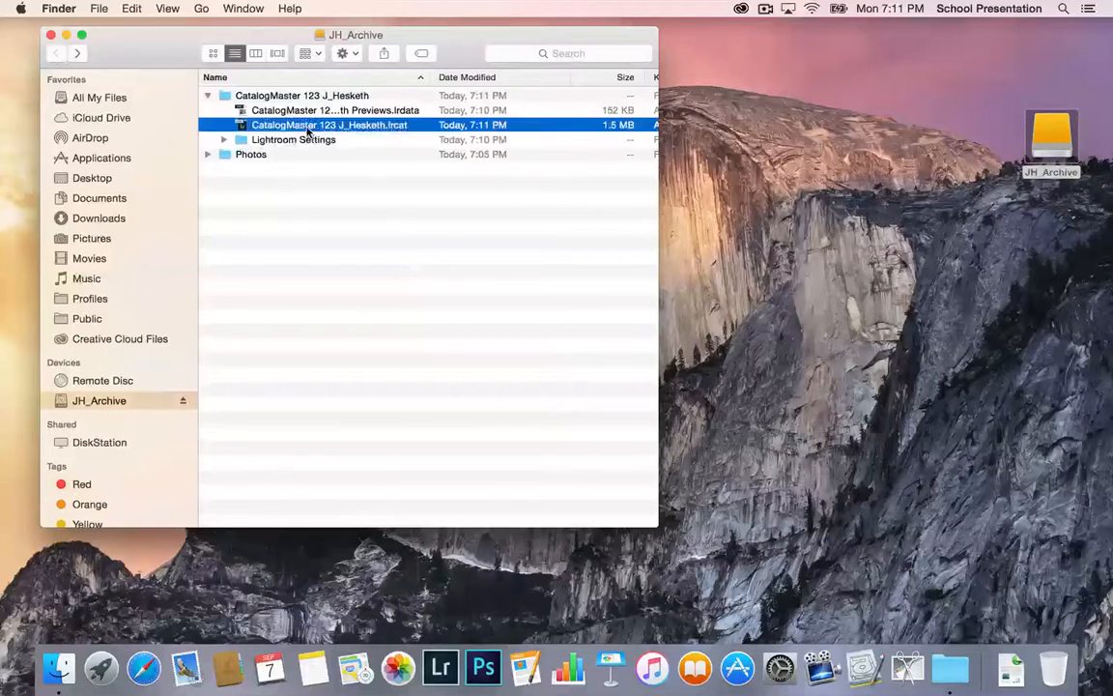
left_click(307, 129, "ctrl")
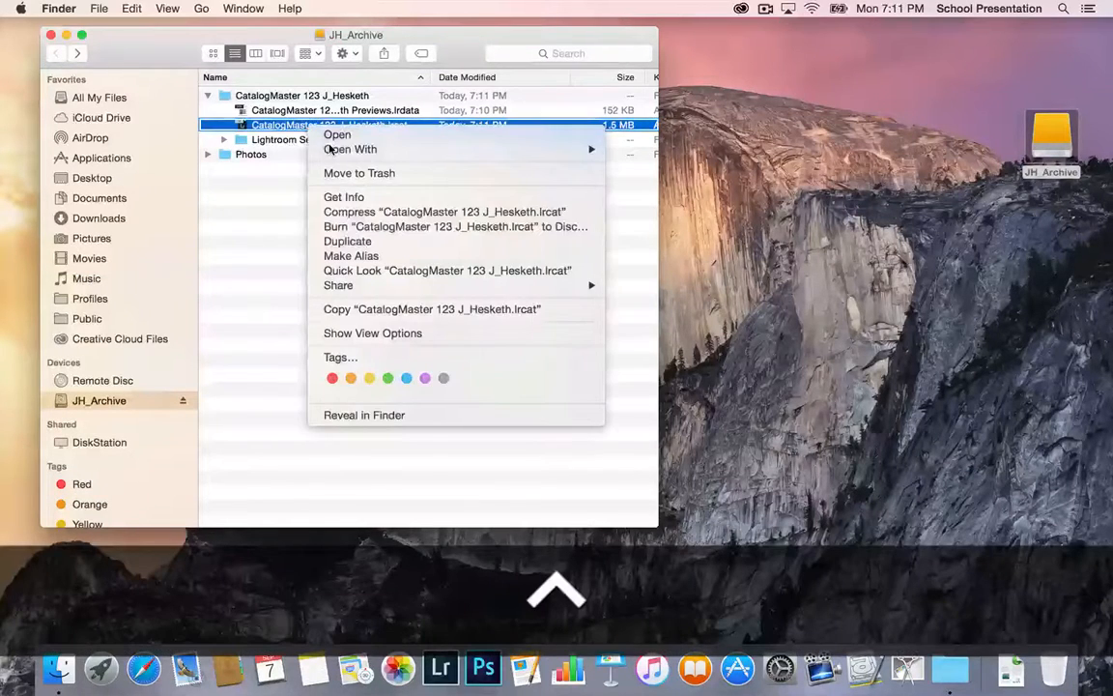
left_click(332, 378)
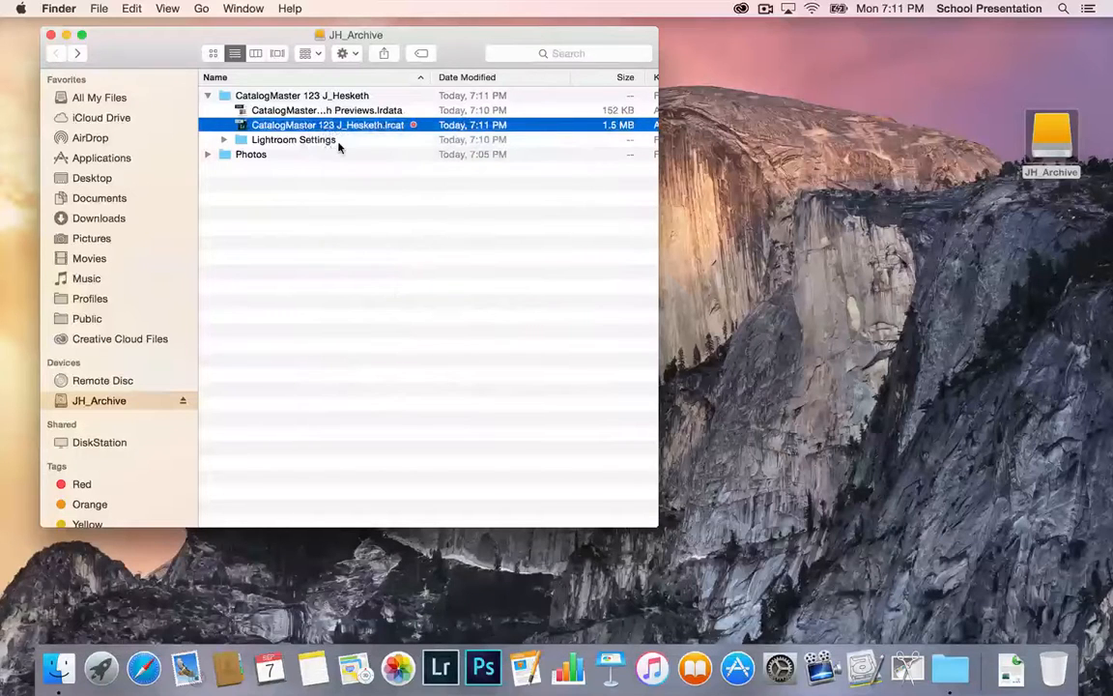
key("Down")
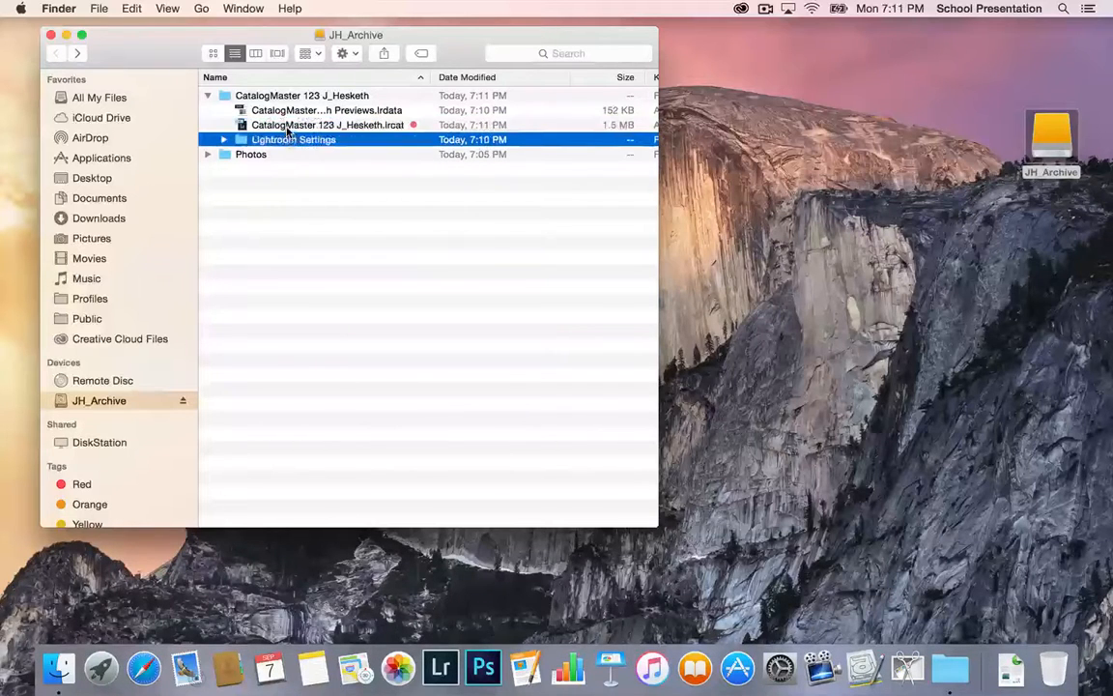
left_click(288, 128)
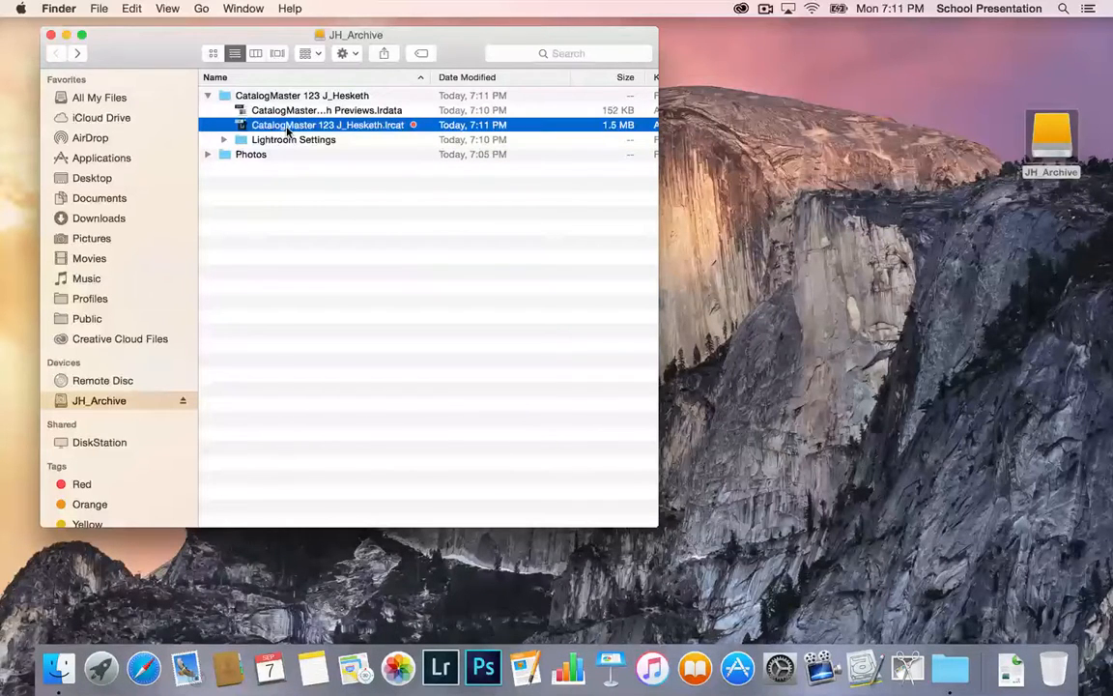
left_click(272, 218)
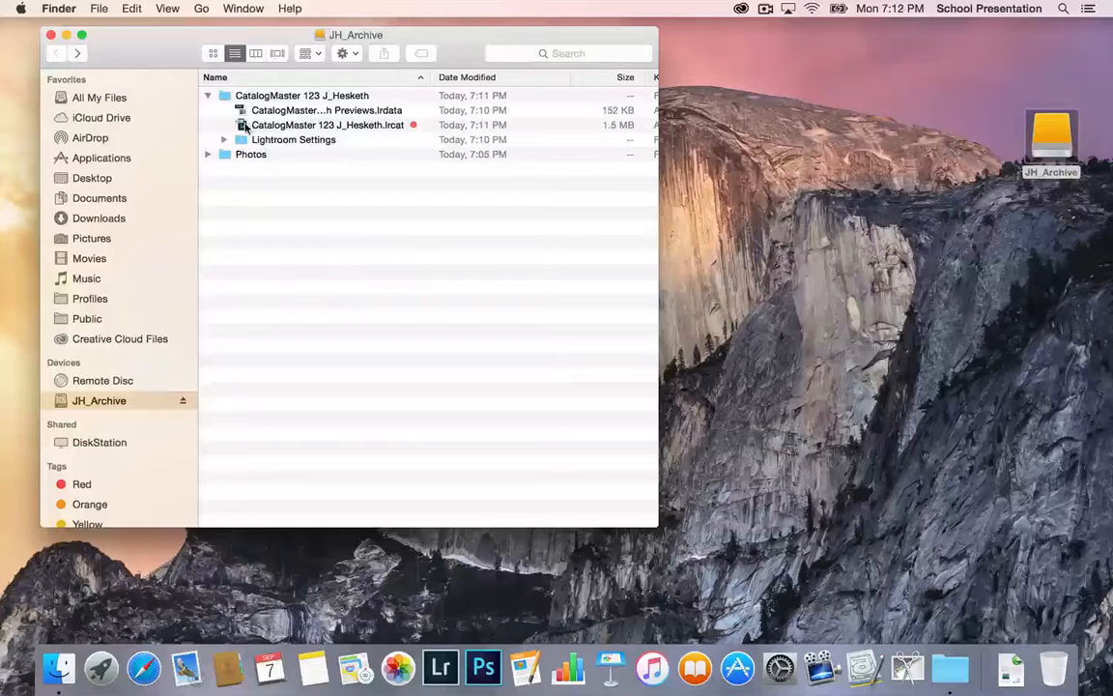
Open the master catalog in Lightroom directly from its red-tagged .lrcat file, and quit Lightroom.
double_click(246, 128)
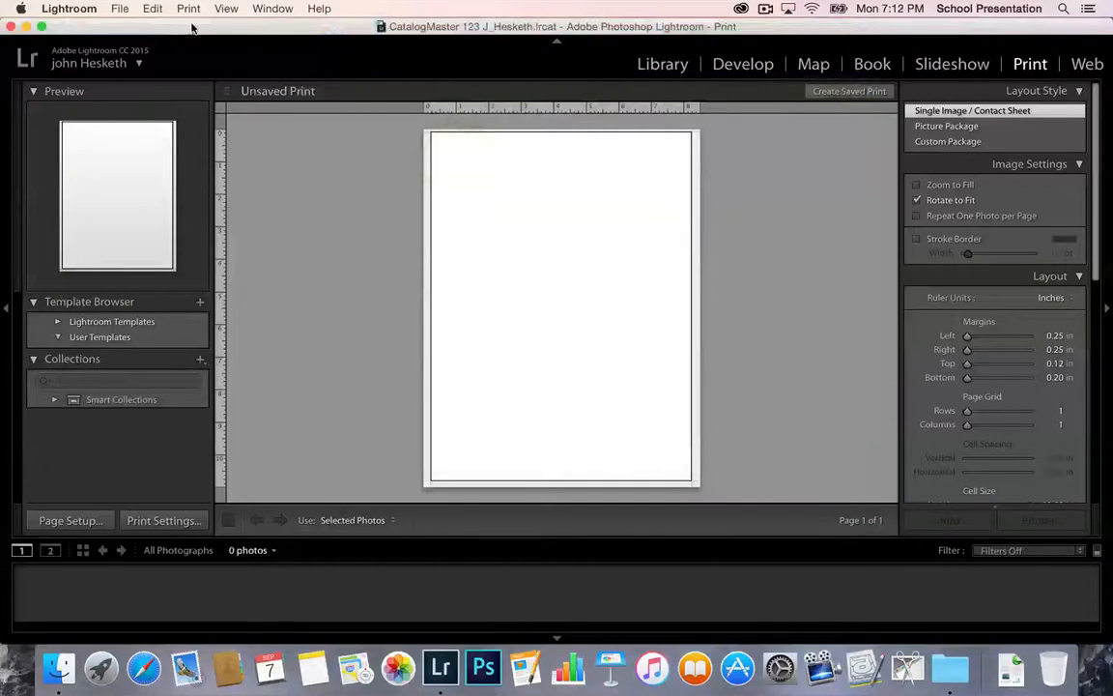
left_click(69, 12)
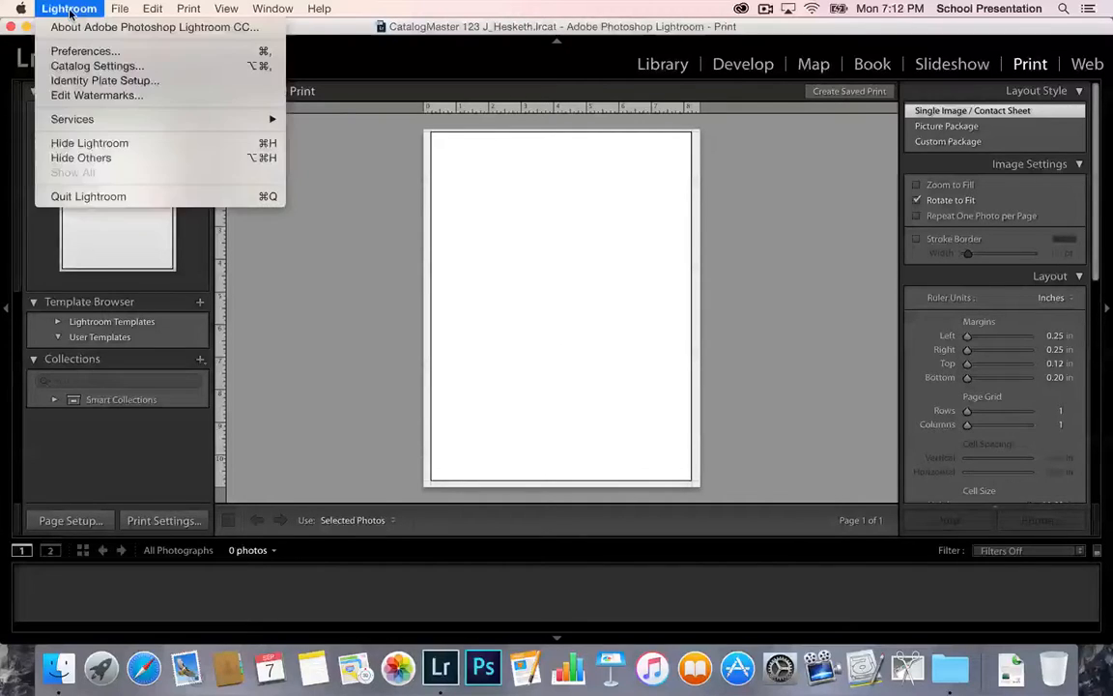
left_click(77, 197)
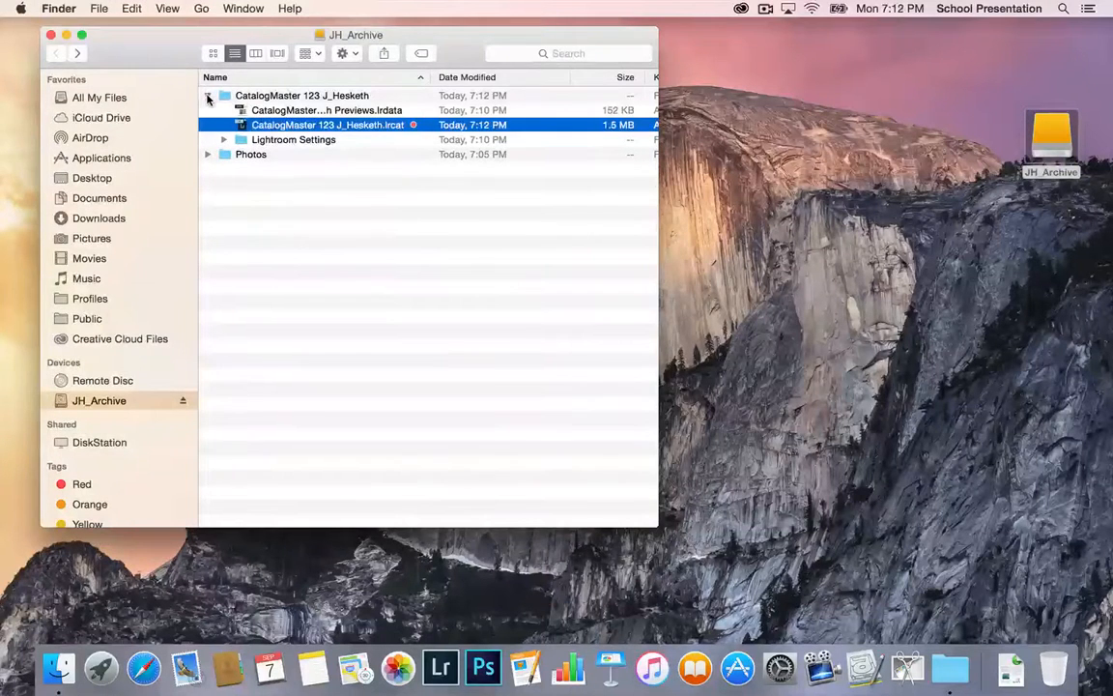
Collapse the CatalogMaster folder and create a new folder named _ClassMaterialSupport at the top level of JH_Archive.
left_click(208, 94)
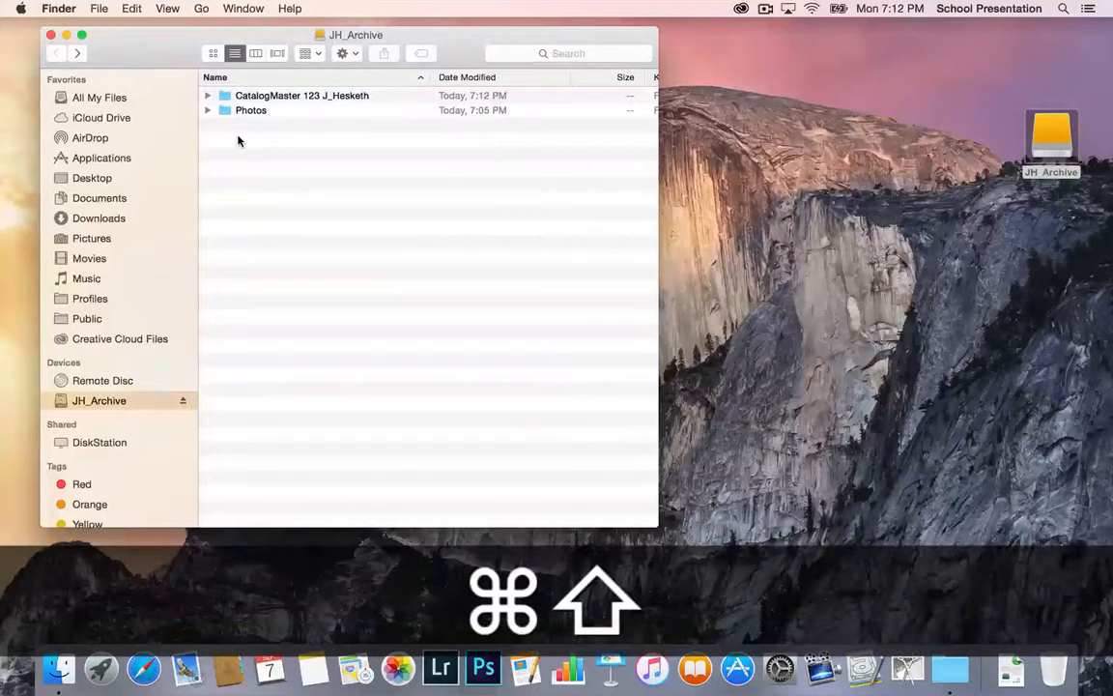
left_click(94, 9)
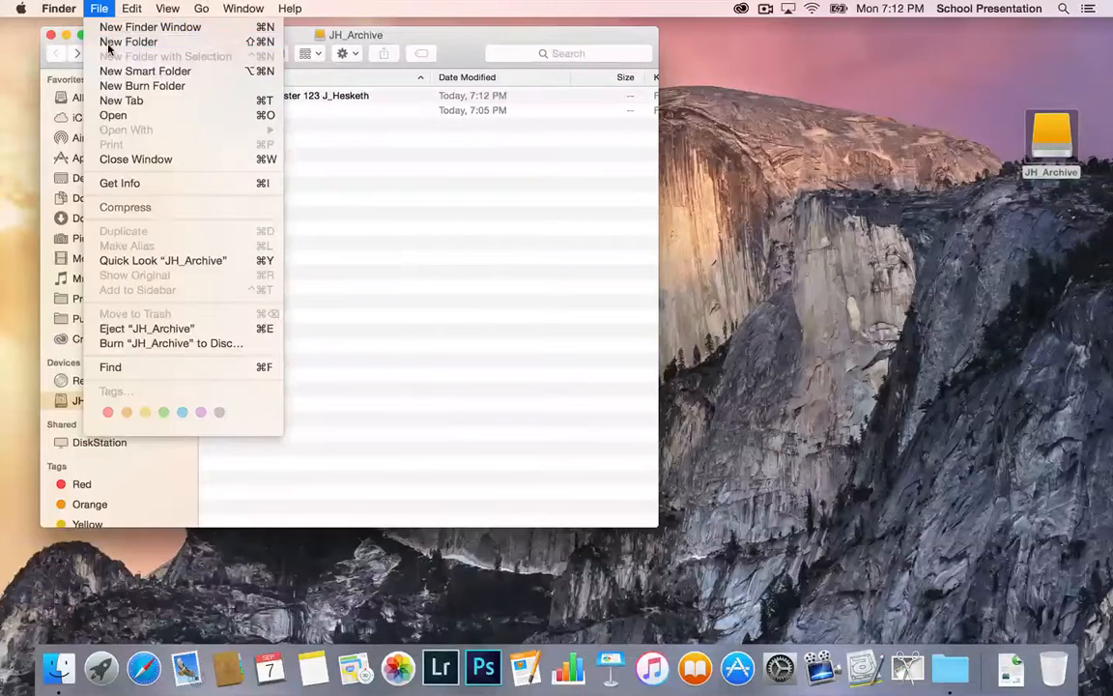
left_click(109, 43)
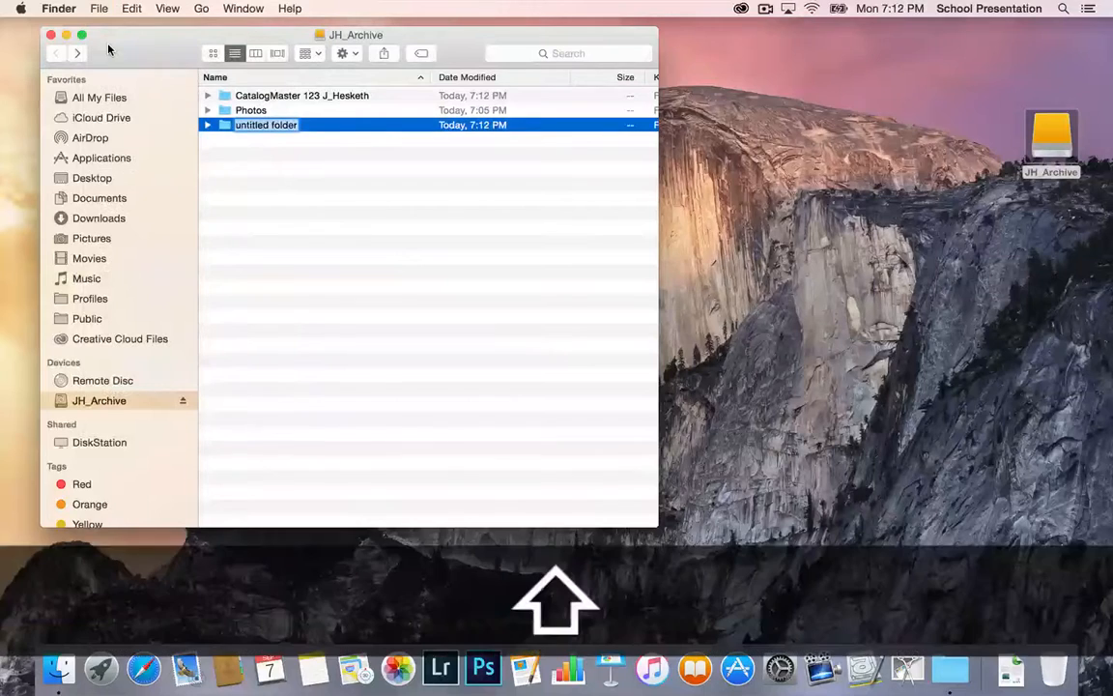
type("_")
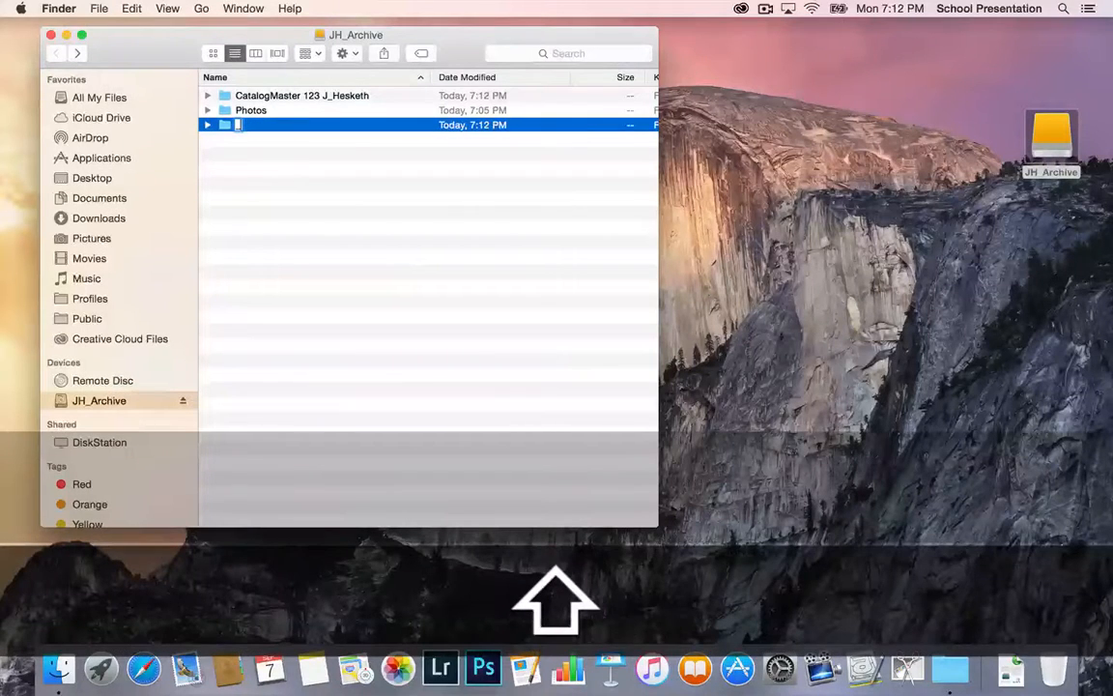
type("Class")
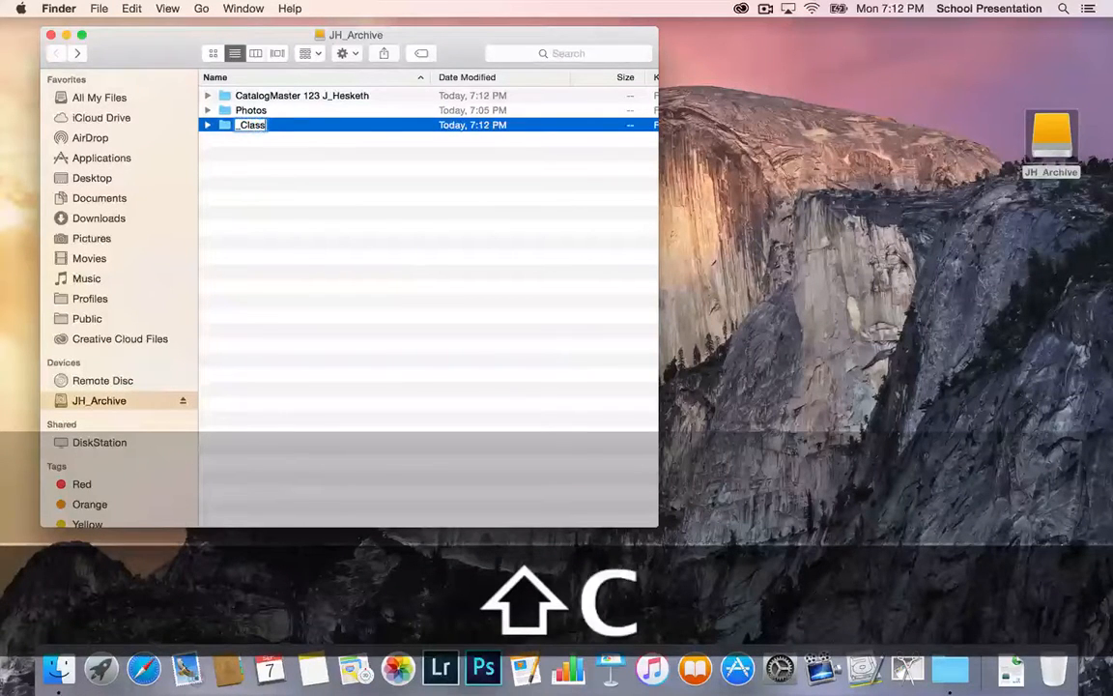
type("Material")
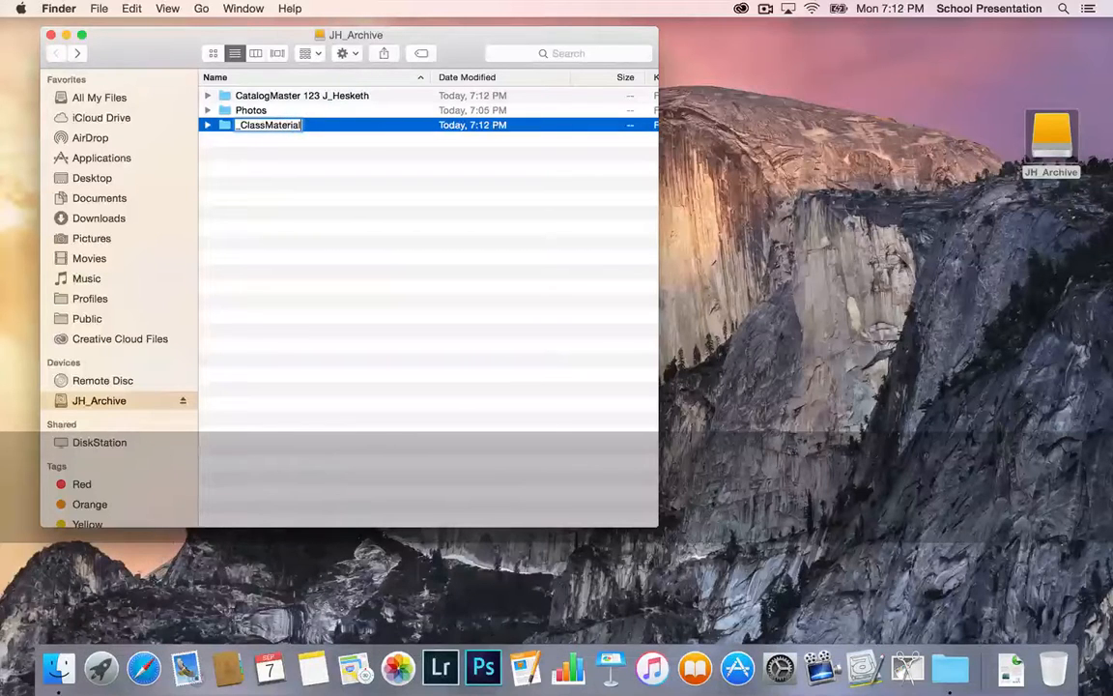
type("Support")
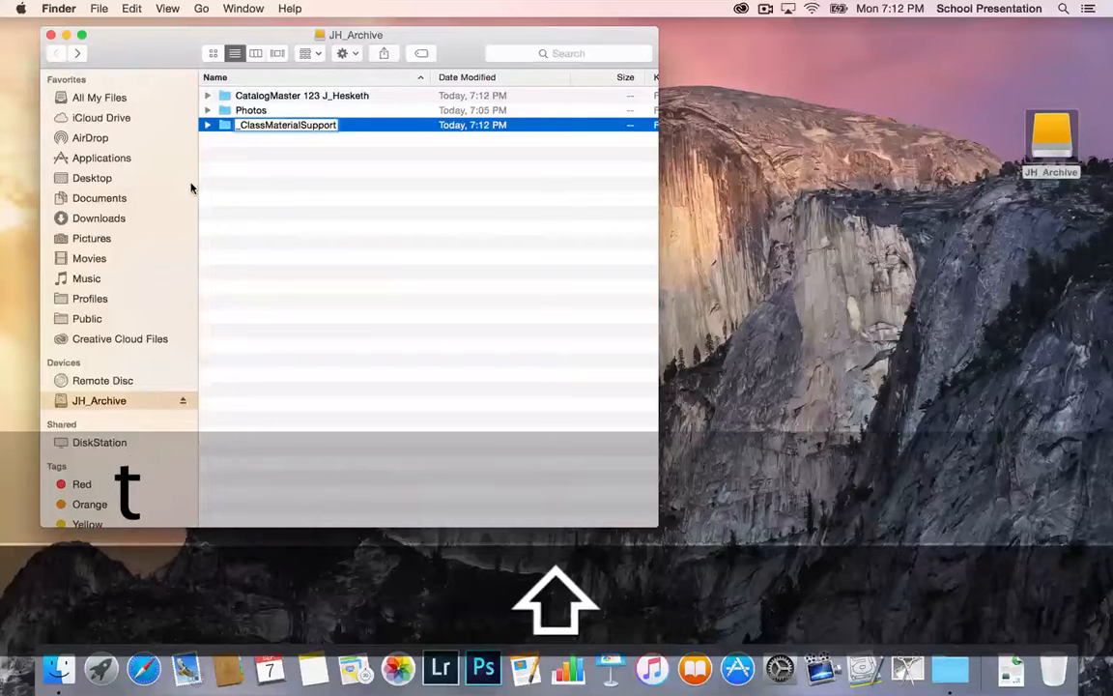
key("Return")
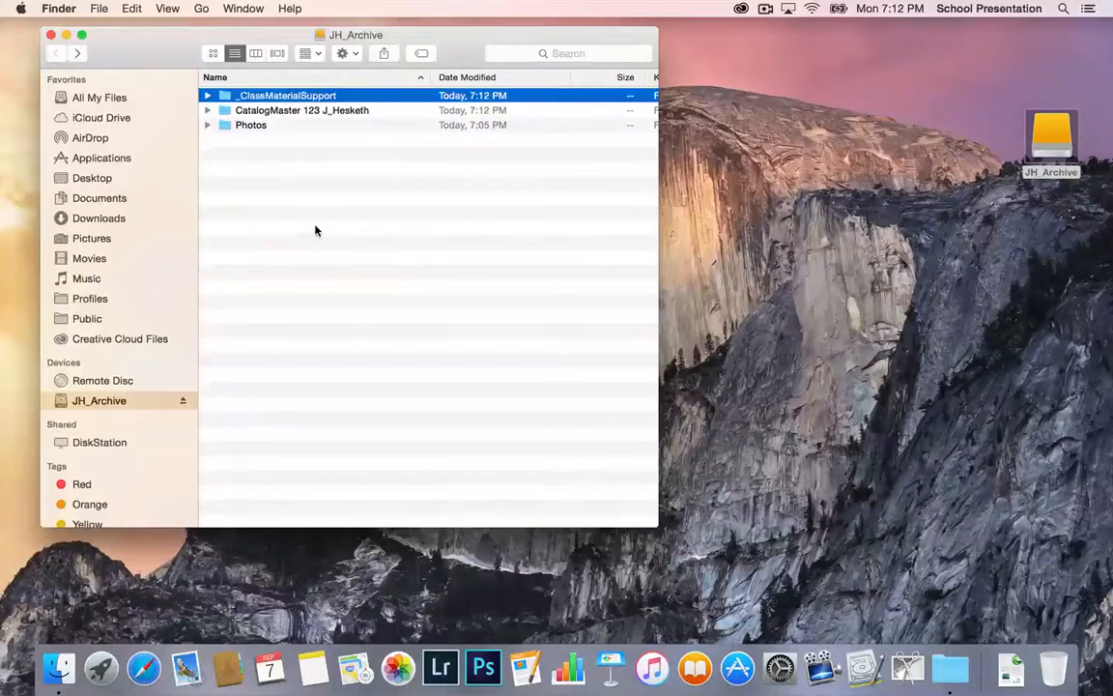
Remove the leading underscore from the _ClassMaterialSupport folder name and put it back.
left_click(243, 101)
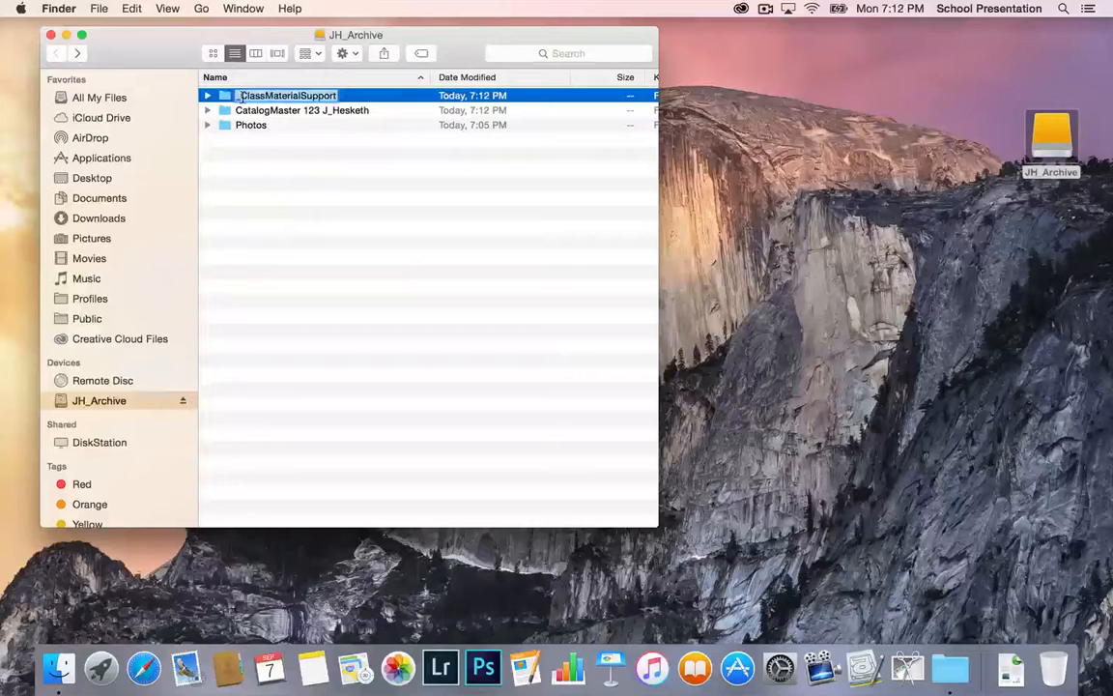
left_click(240, 96)
key("BackSpace")
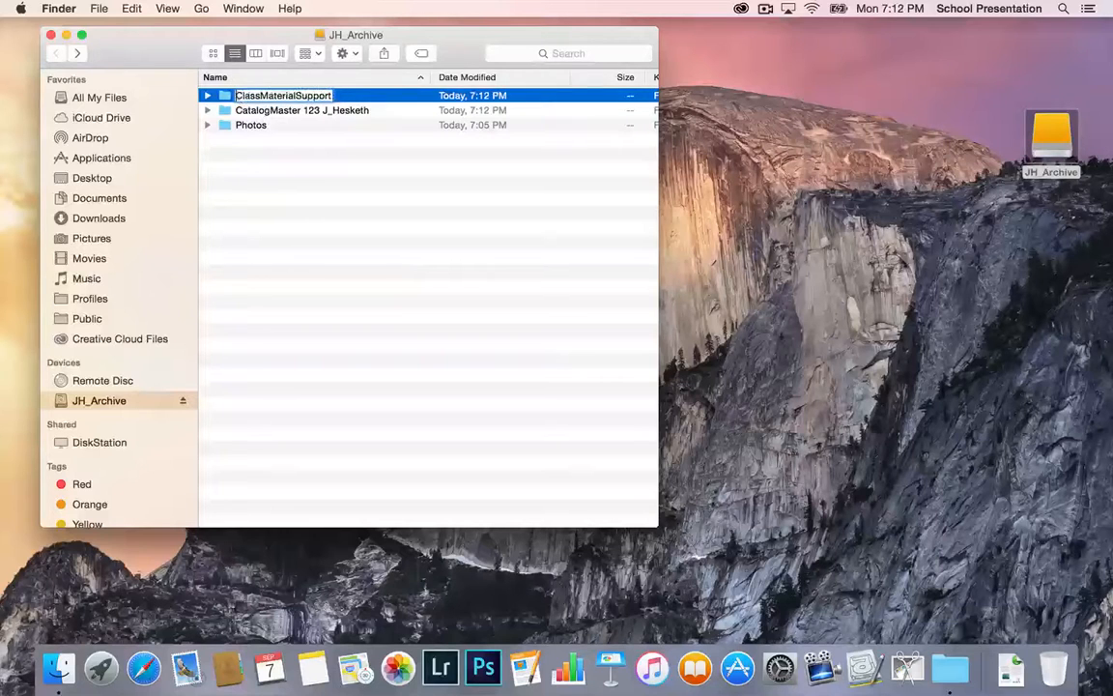
type("_")
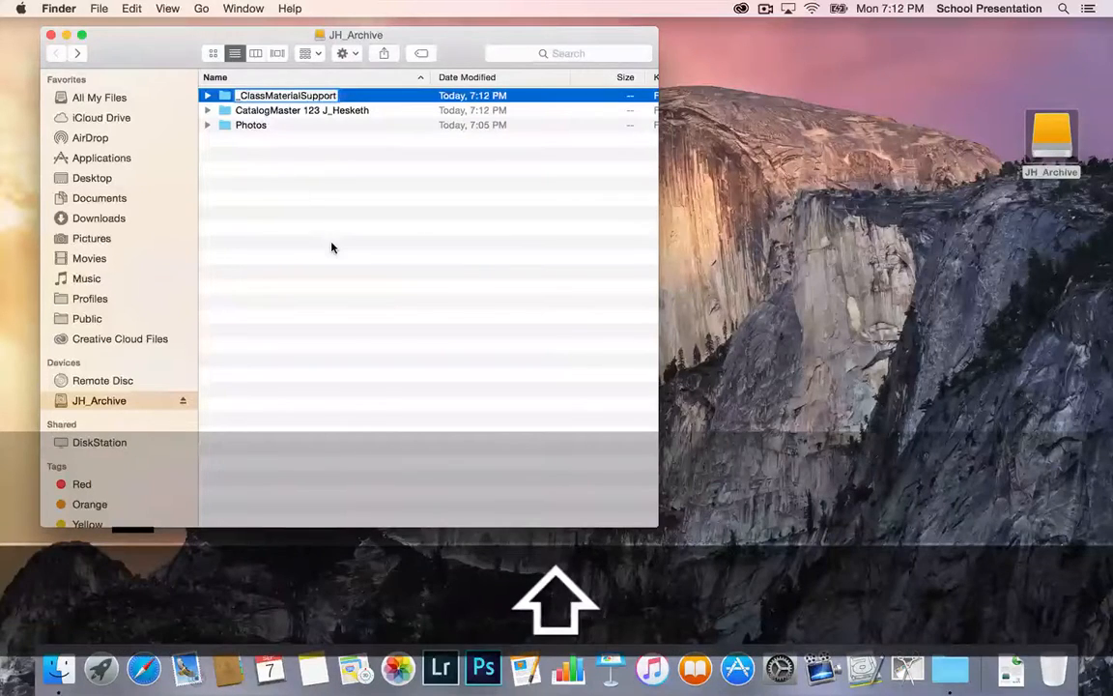
key("Return")
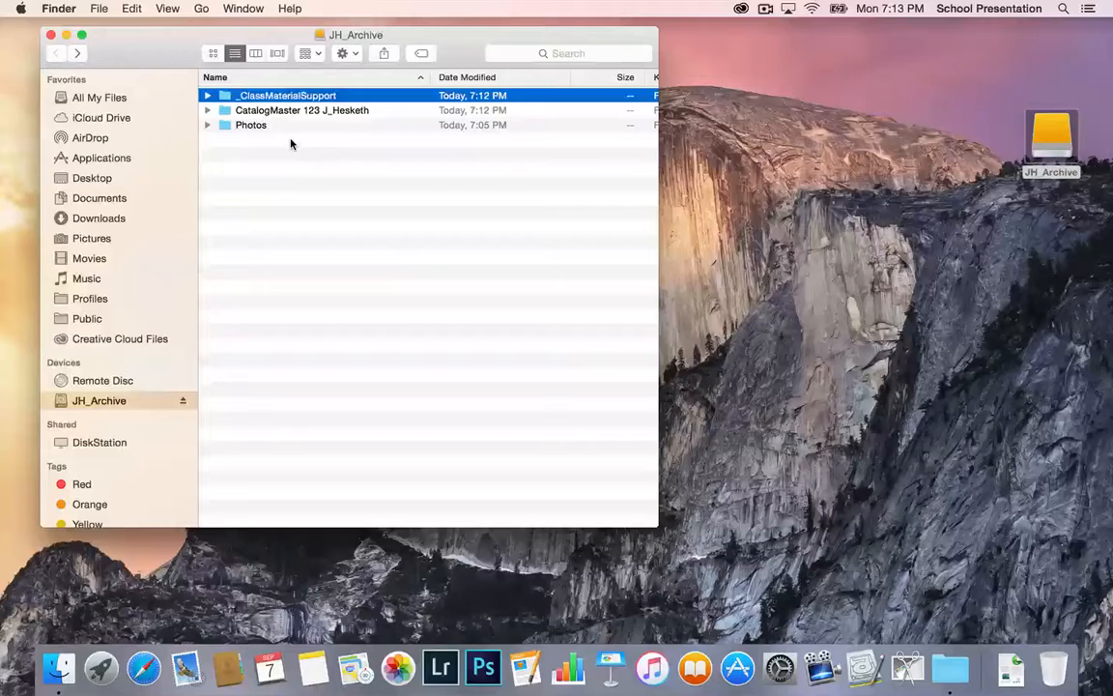
Look inside the _ClassMaterialSupport folder, return to JH_Archive and review the files in the CatalogMaster folder.
double_click(226, 98)
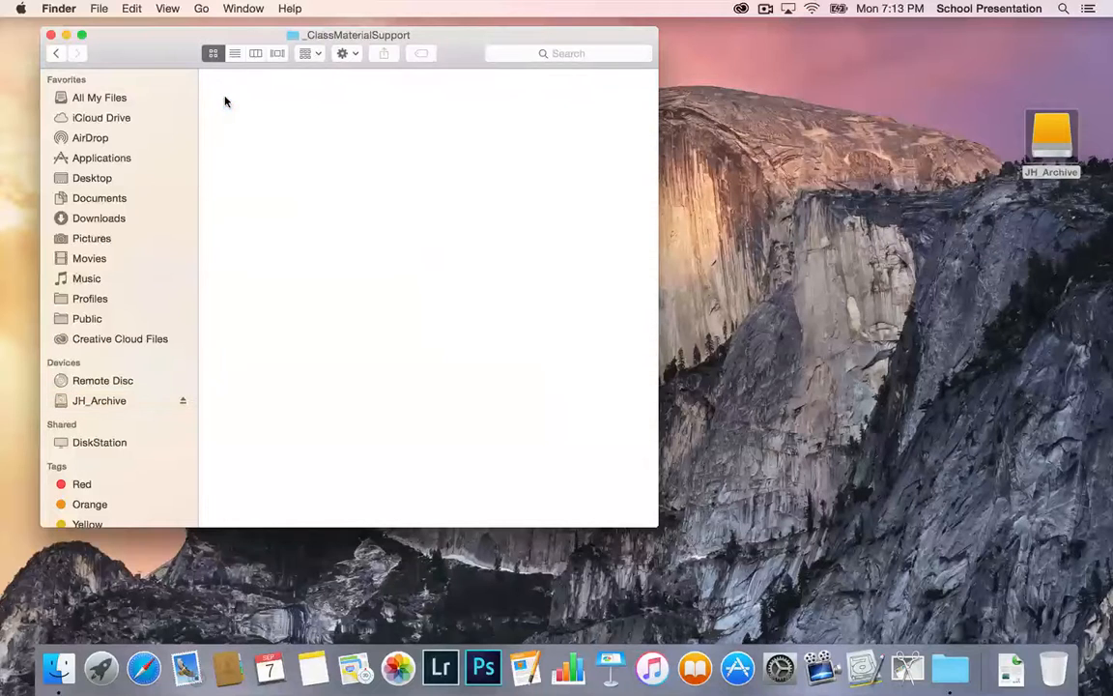
left_click(55, 53)
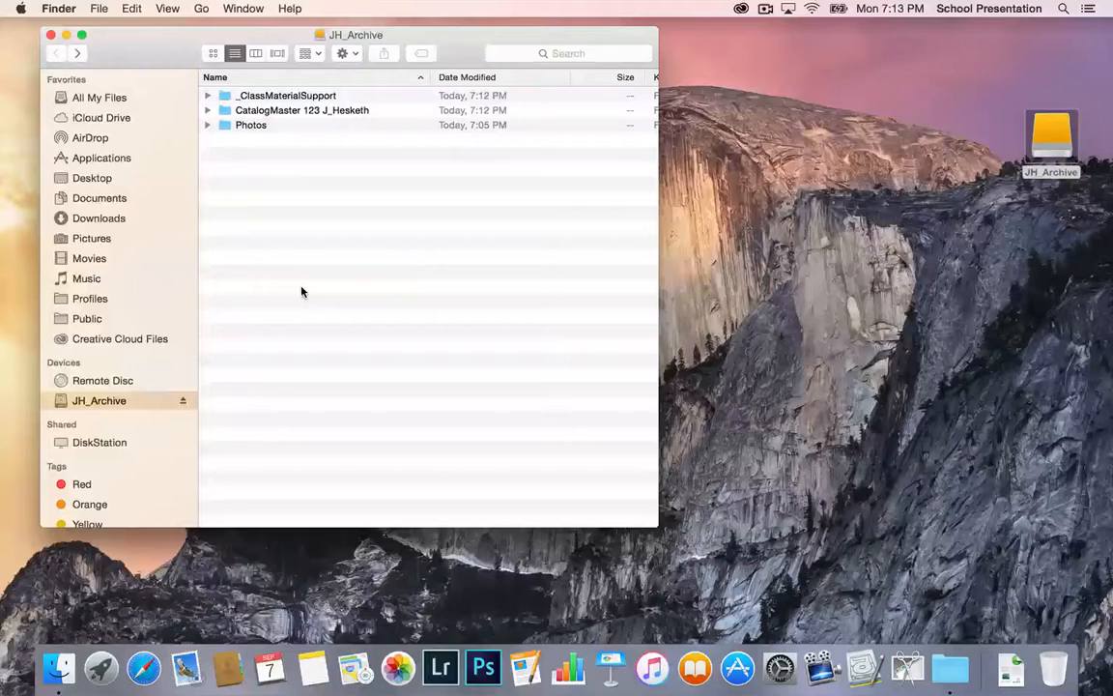
left_click(208, 110)
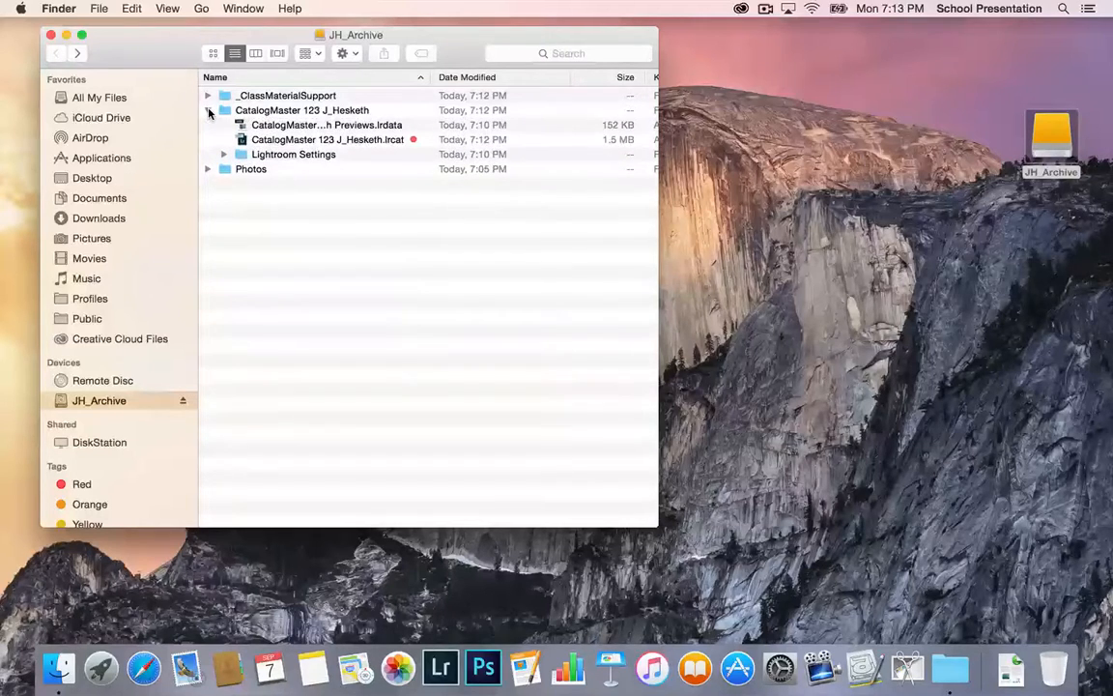
left_click(209, 111)
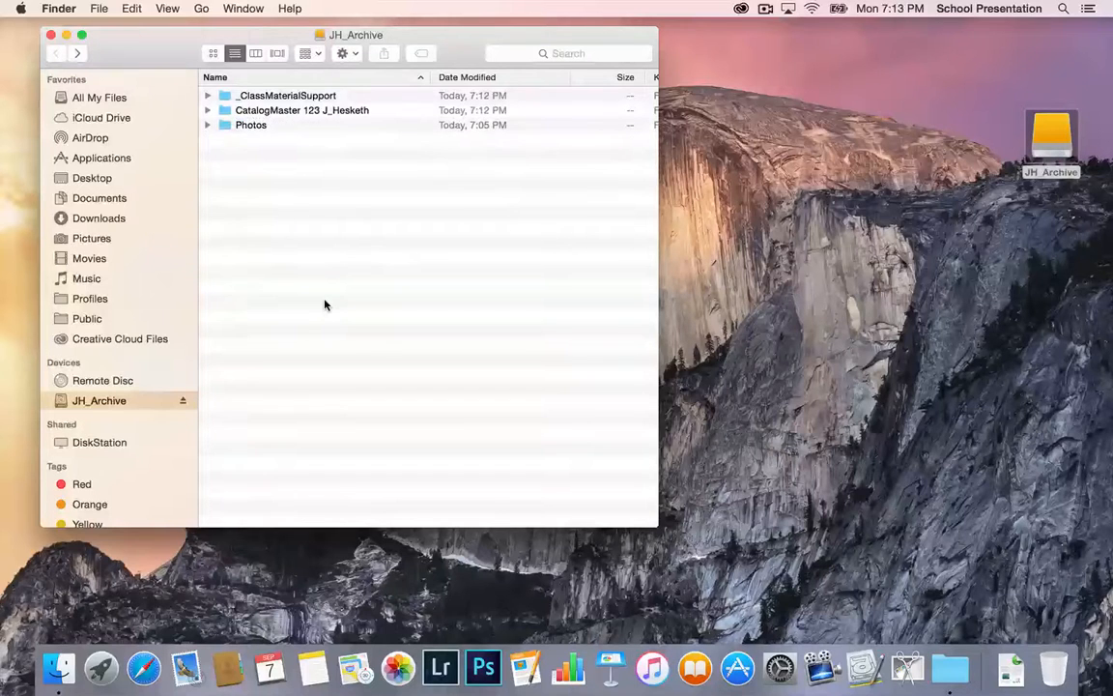
left_click(208, 110)
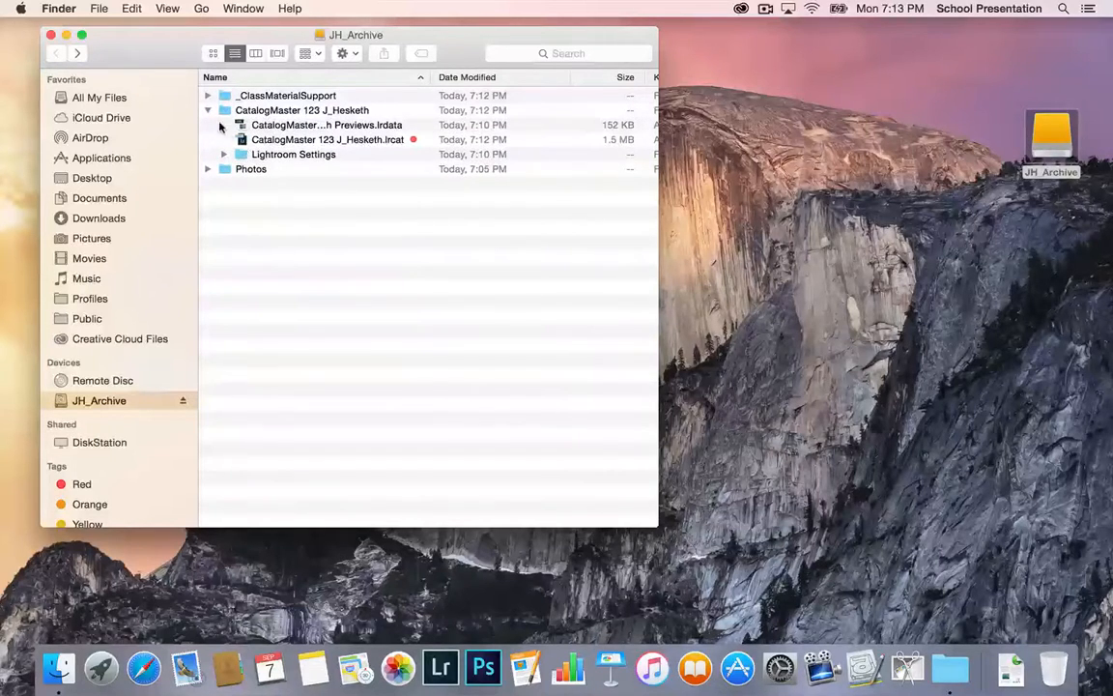
left_click(206, 112)
Examine the dated subfolders in Photos alongside the catalog files, including the images in the 140714 folder, and collapse everything.
left_click(207, 124)
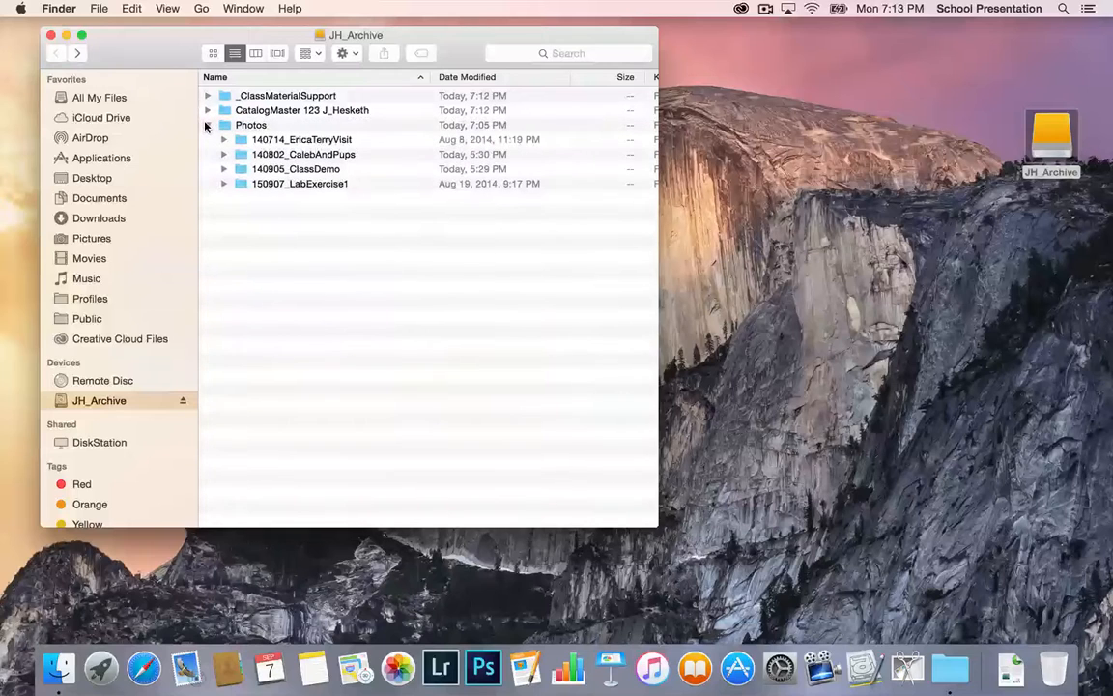
left_click(208, 110)
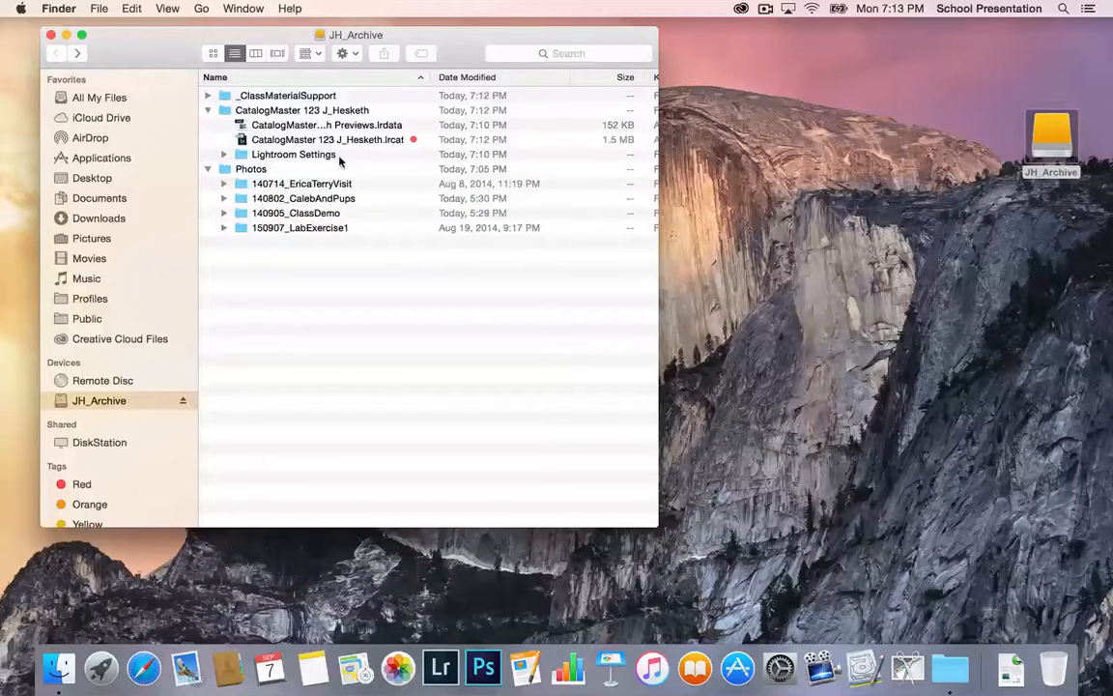
left_click(208, 110)
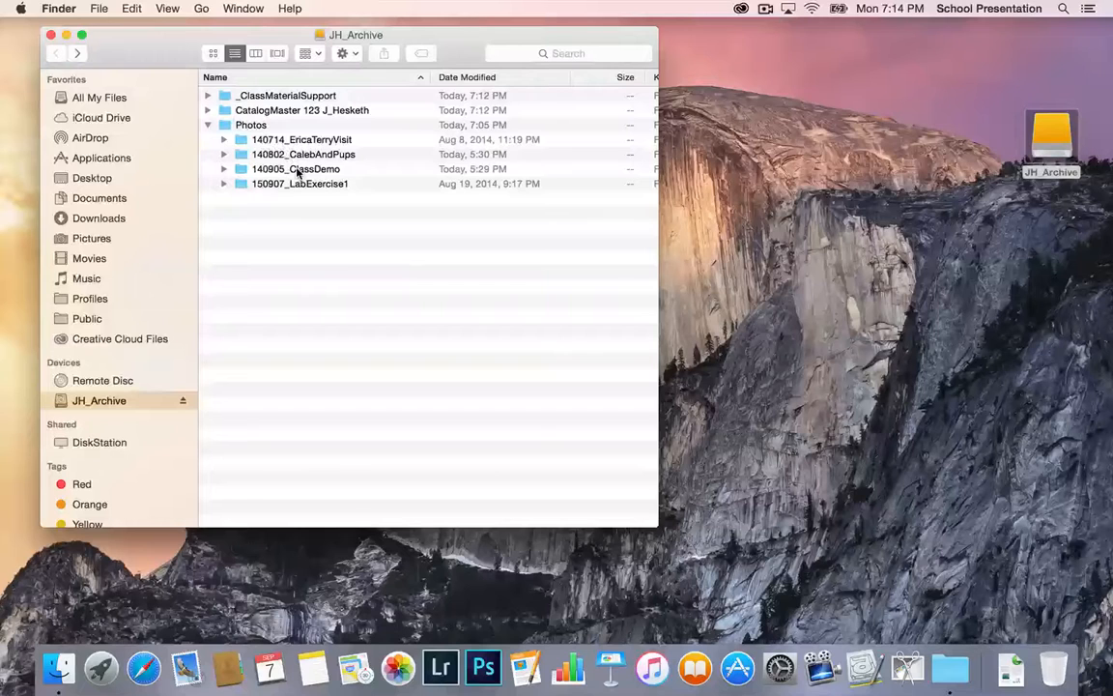
left_click(208, 111)
left_click(244, 142)
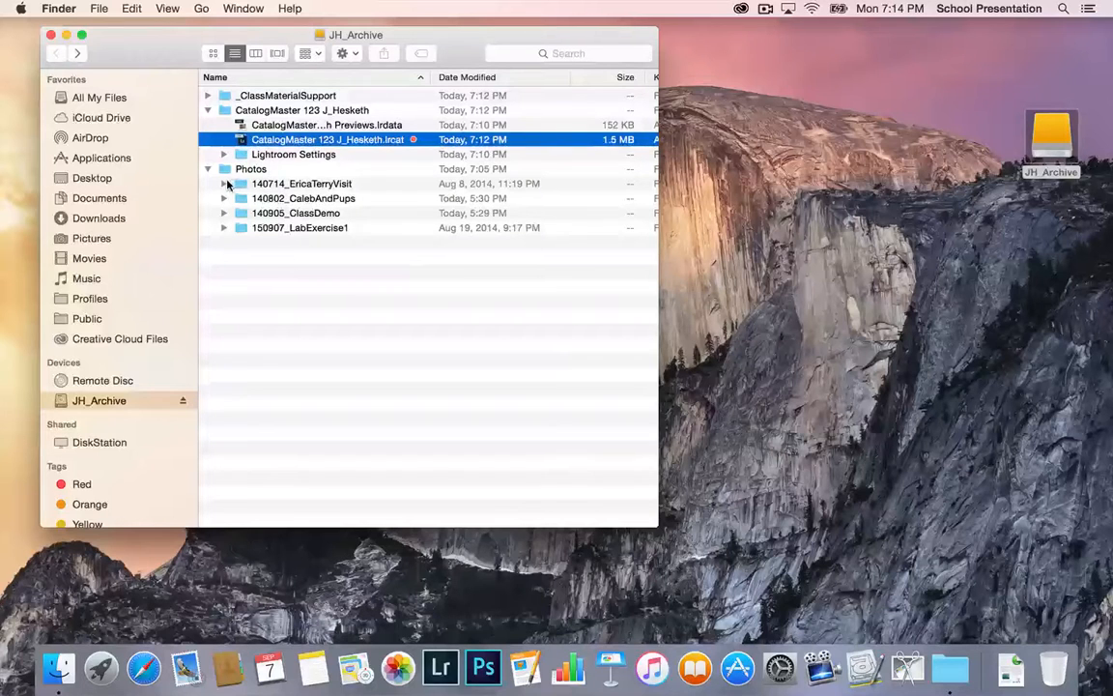
left_click(223, 183)
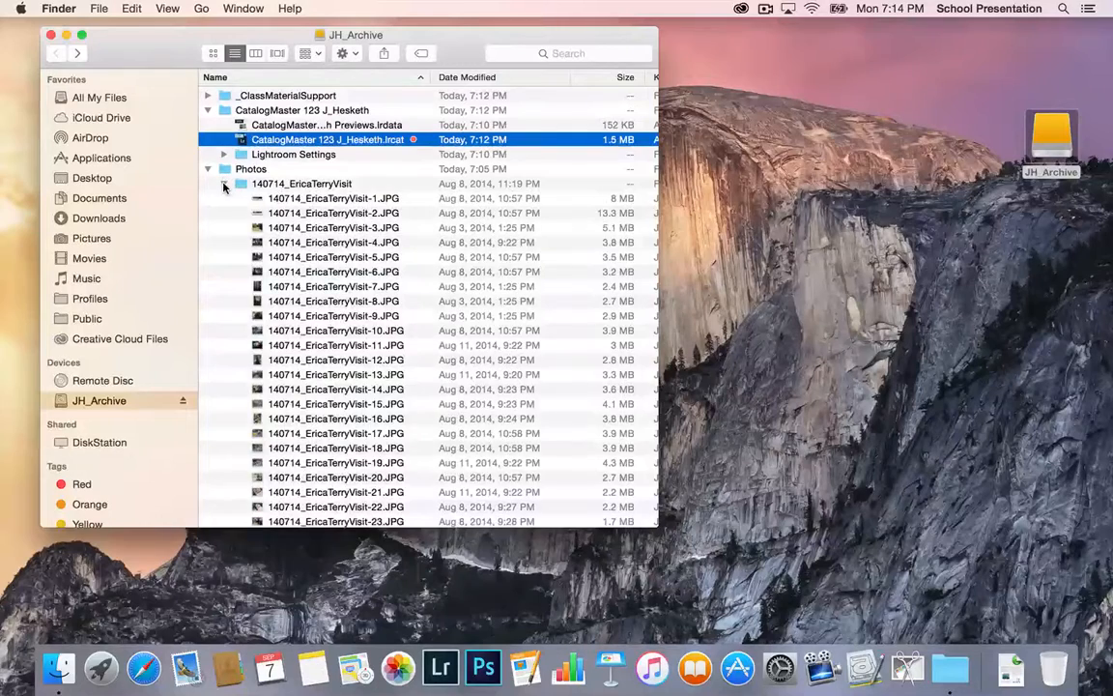
left_click(223, 184)
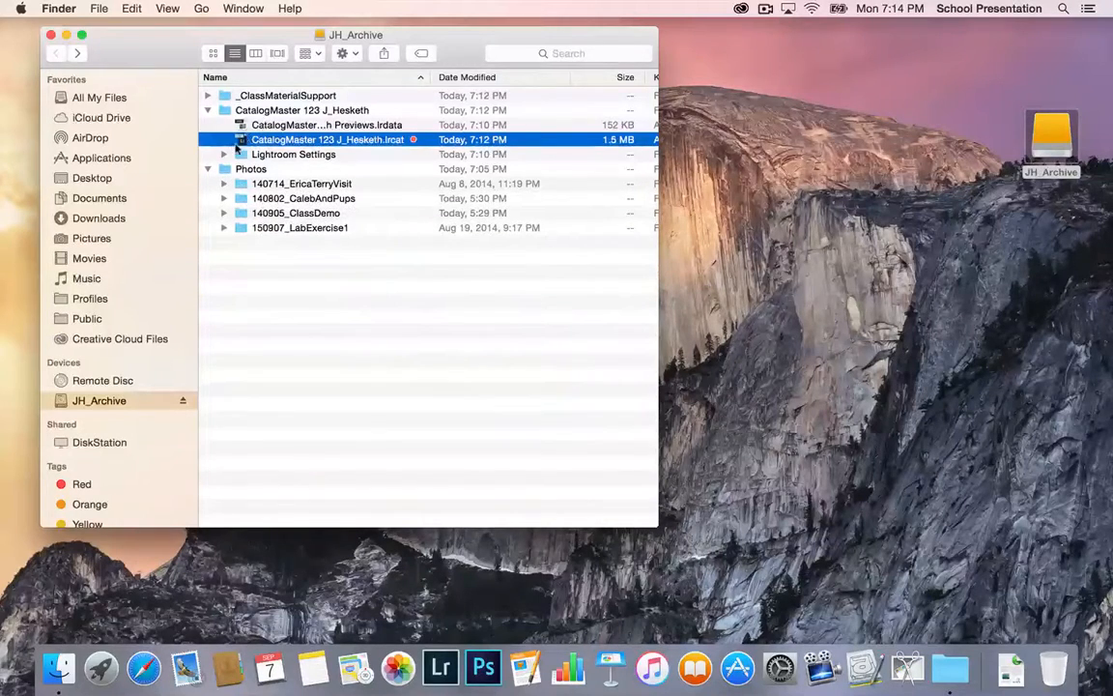
left_click(207, 111)
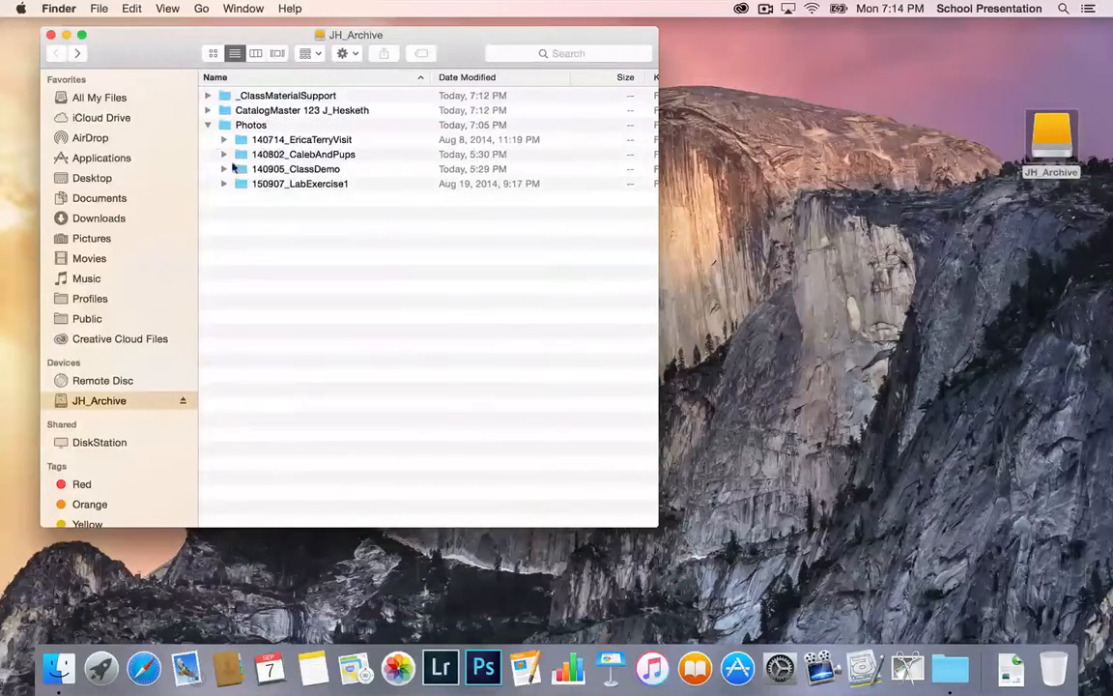
left_click(207, 125)
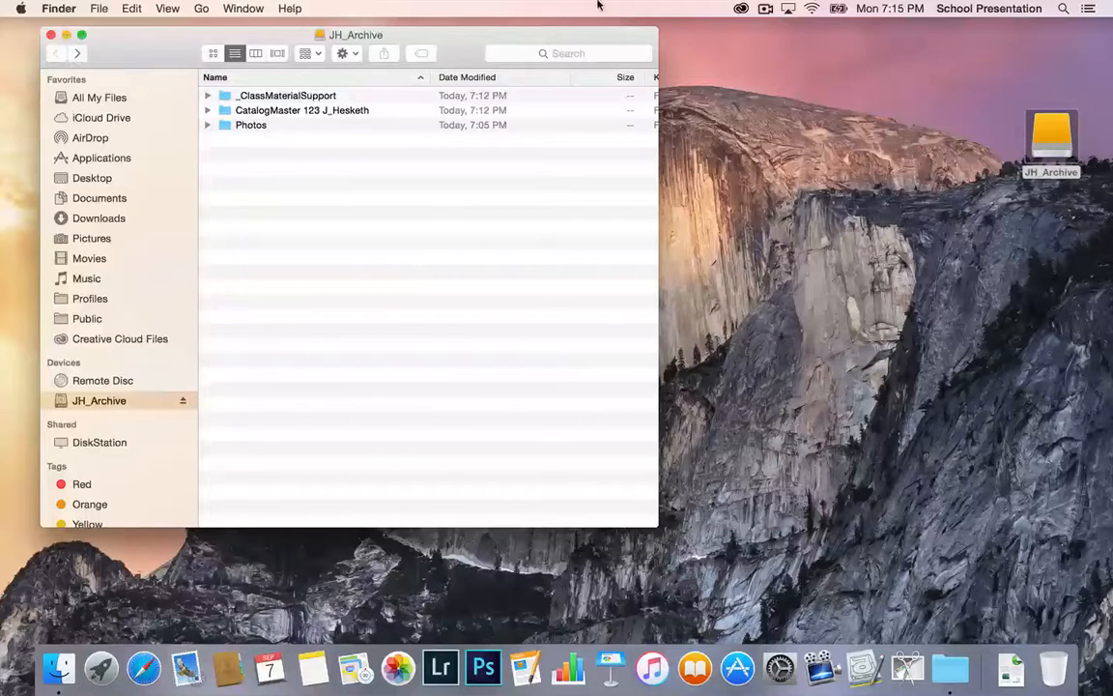
left_click(764, 8)
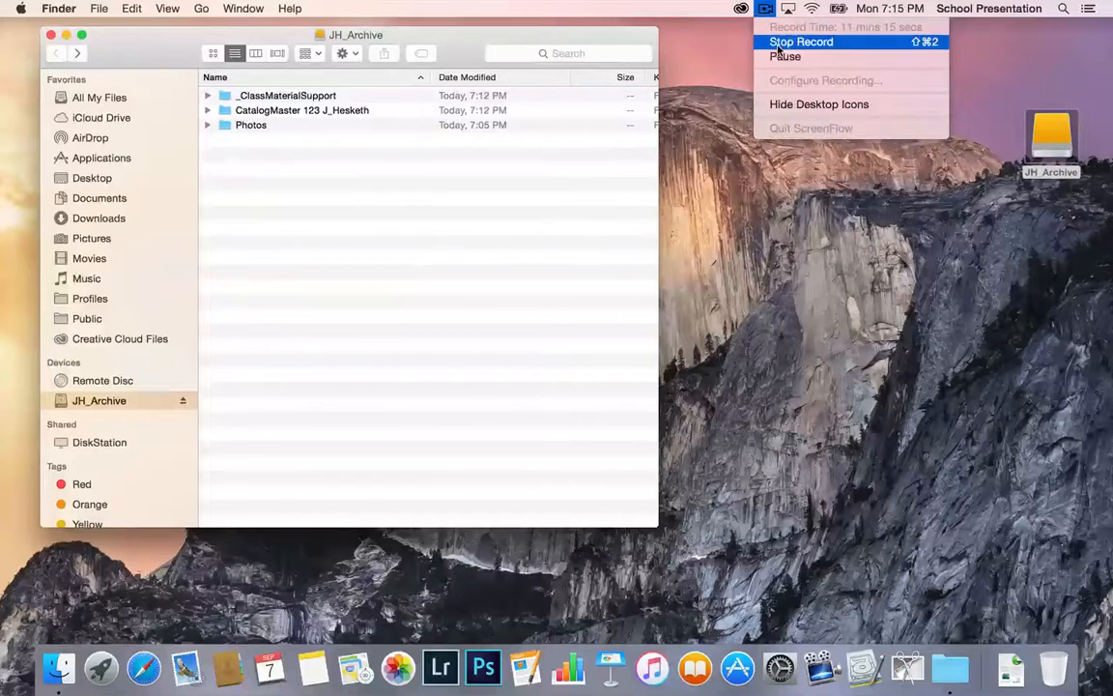